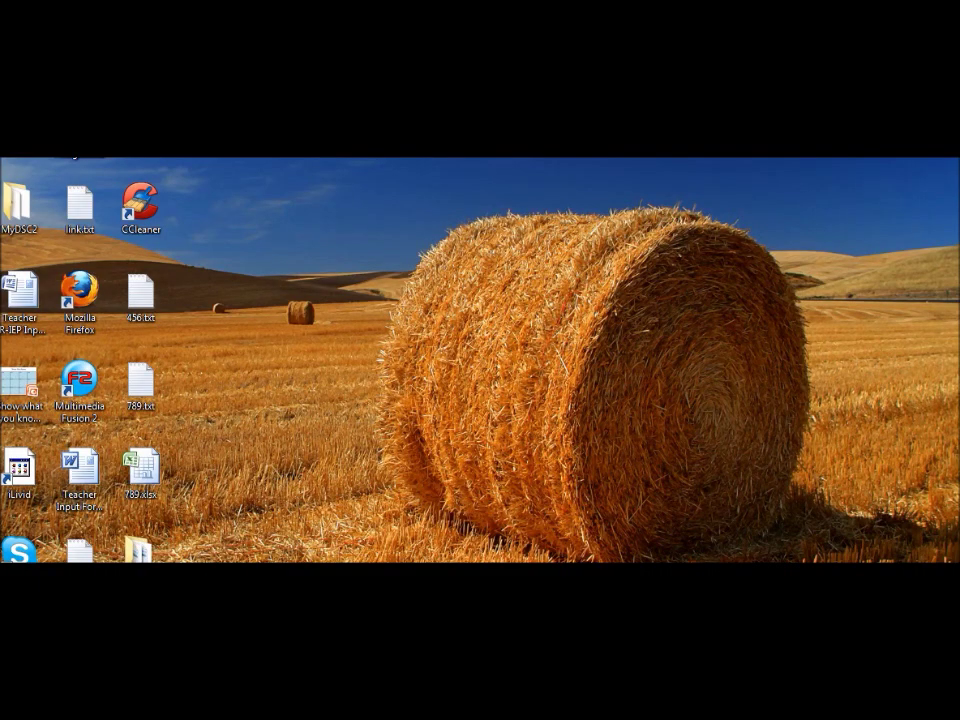
# Launch Multimedia Fusion 2 and create a new application with a 640 by 480 Frame 1.
pyautogui.doubleClick(80, 392)
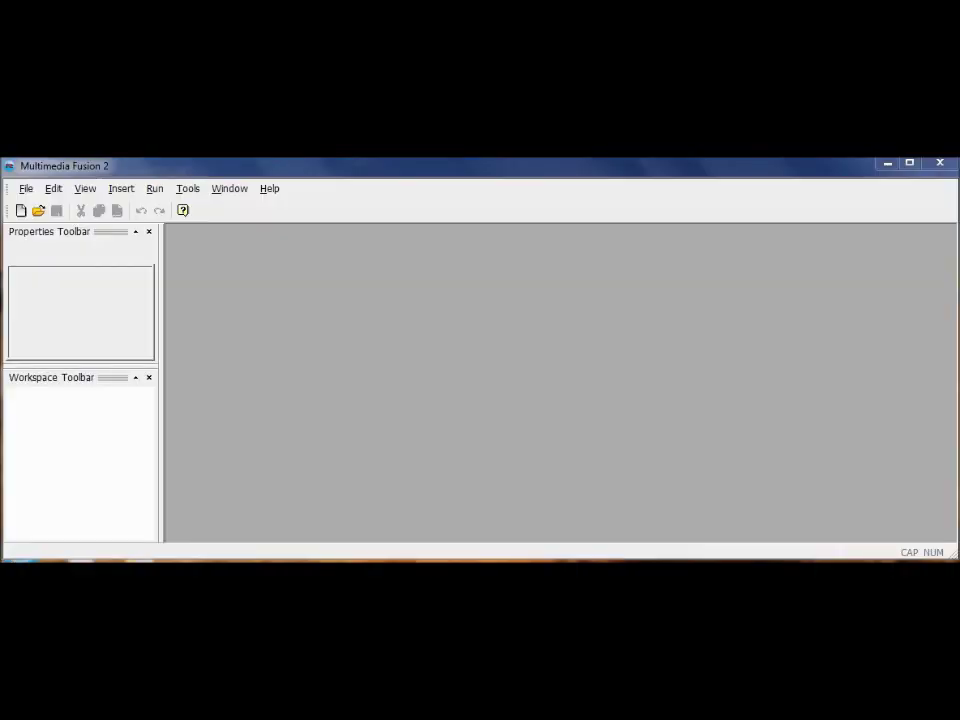
pyautogui.click(21, 212)
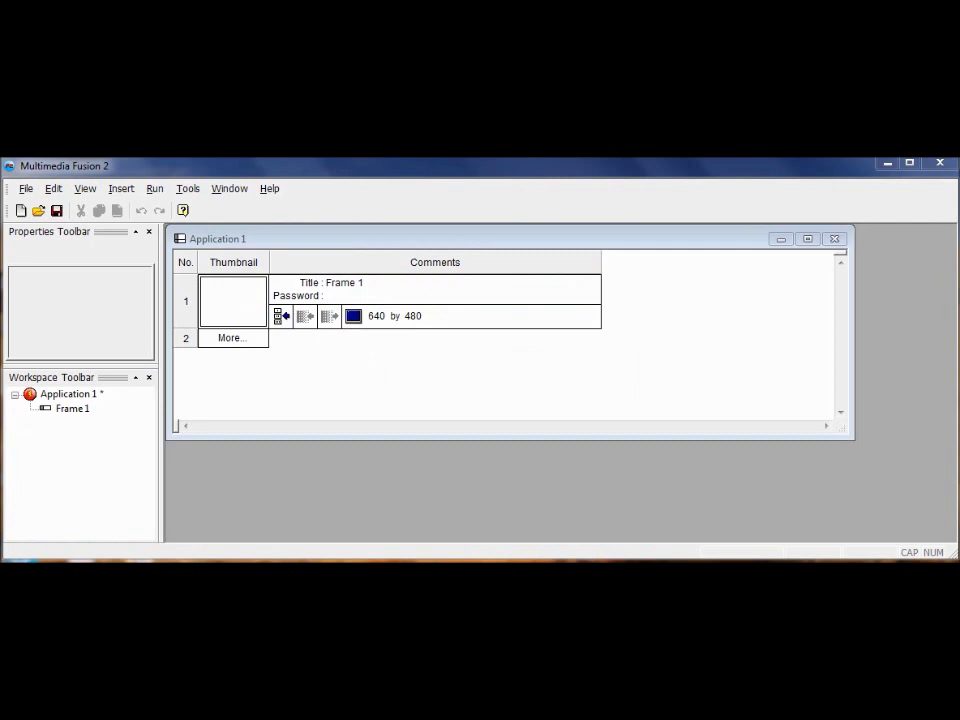
pyautogui.click(85, 190)
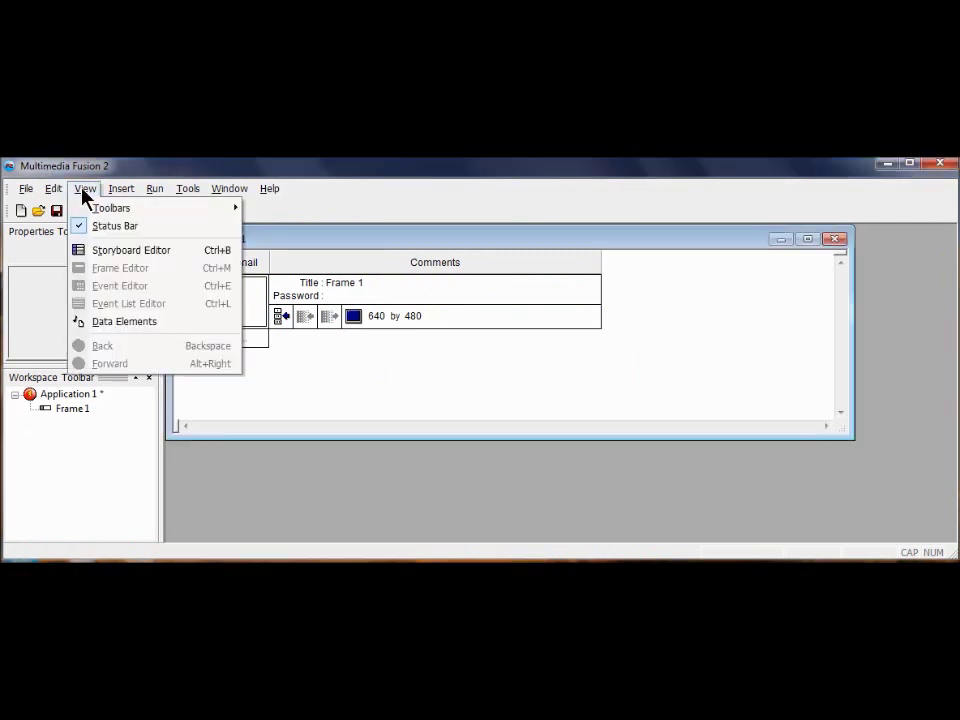
pyautogui.moveTo(110, 210)
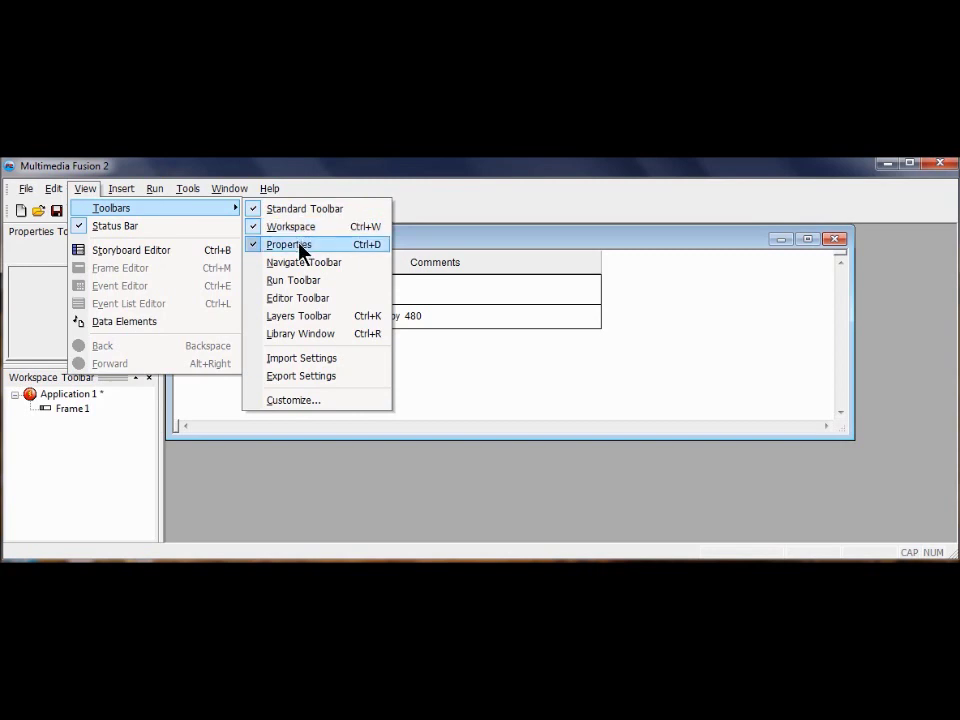
pyautogui.press('Right')
pyautogui.press('Right')
pyautogui.press('Right')
pyautogui.press('Right')
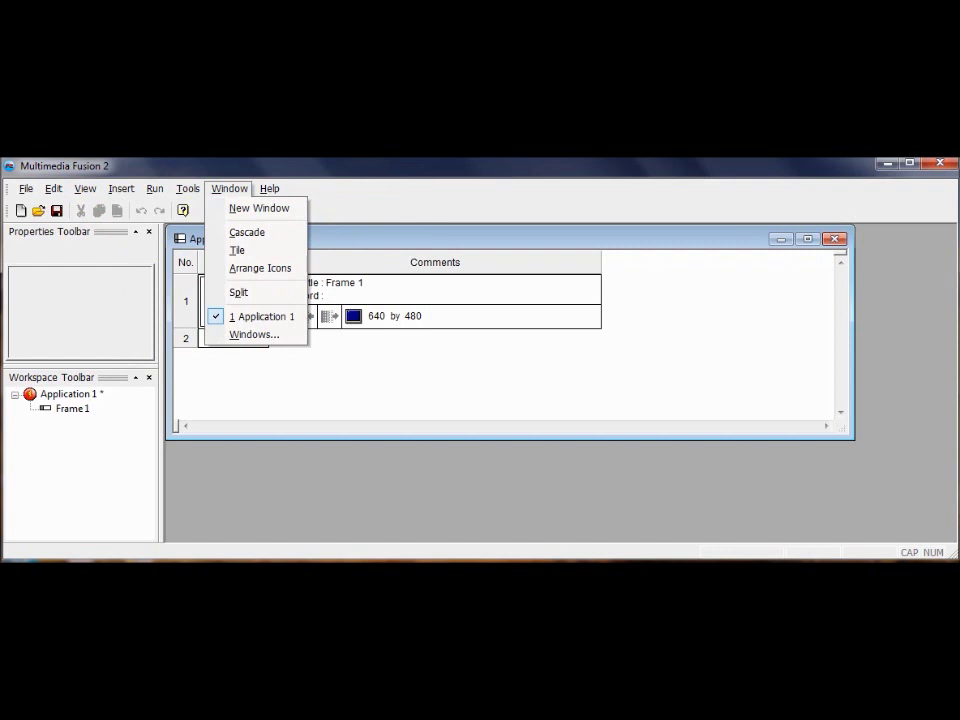
pyautogui.press('Escape')
pyautogui.press('Escape')
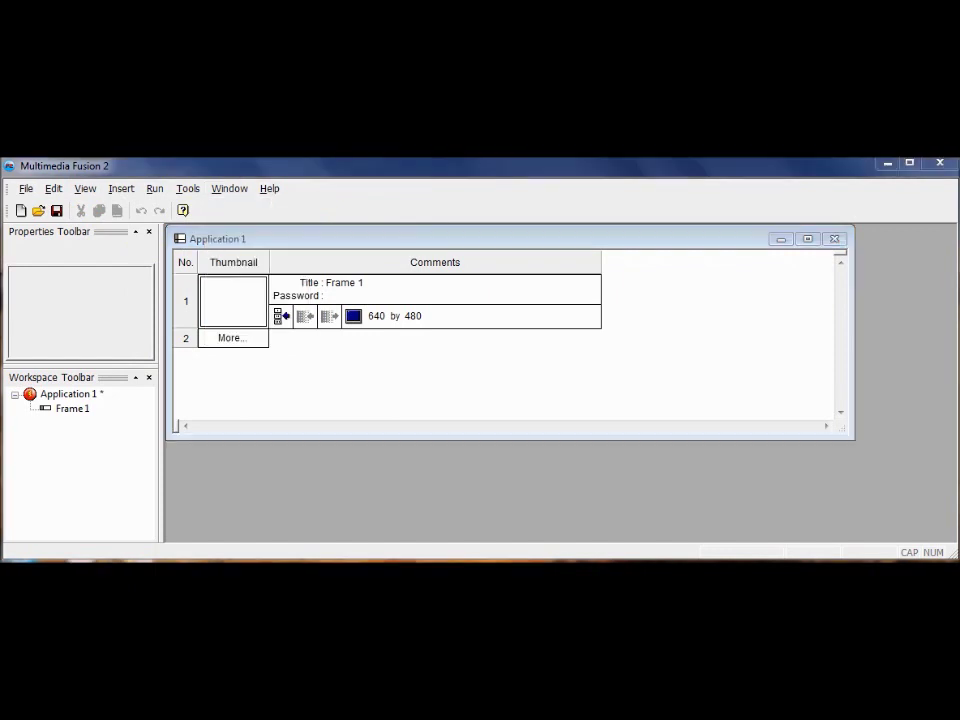
pyautogui.click(82, 189)
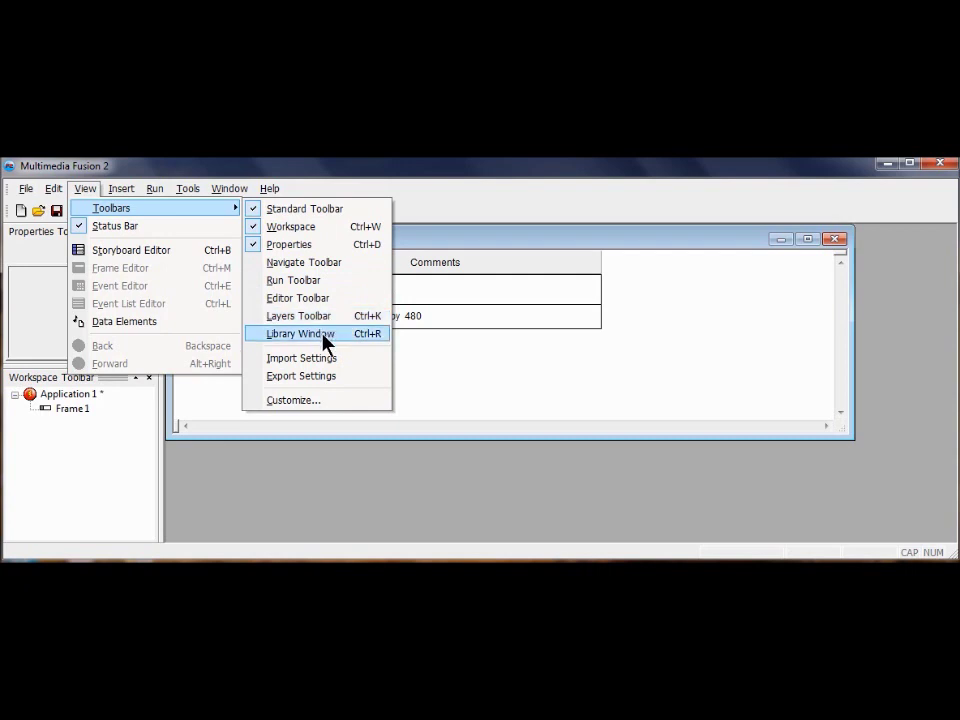
pyautogui.click(400, 186)
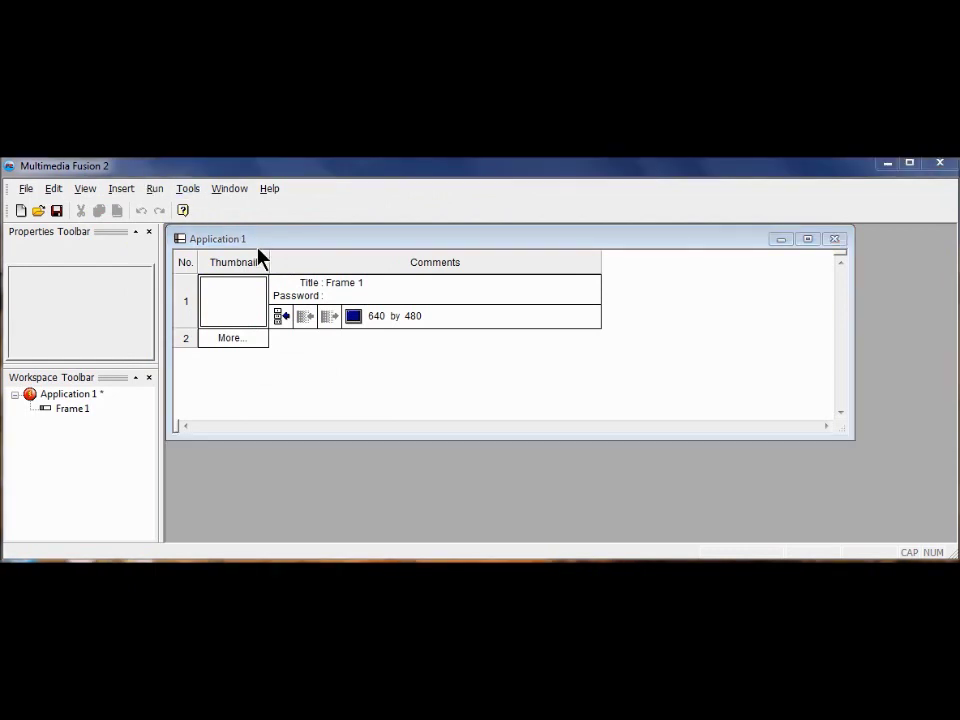
# Maximize the Application 1 child window so its storyboard fills the editor.
pyautogui.click(810, 240)
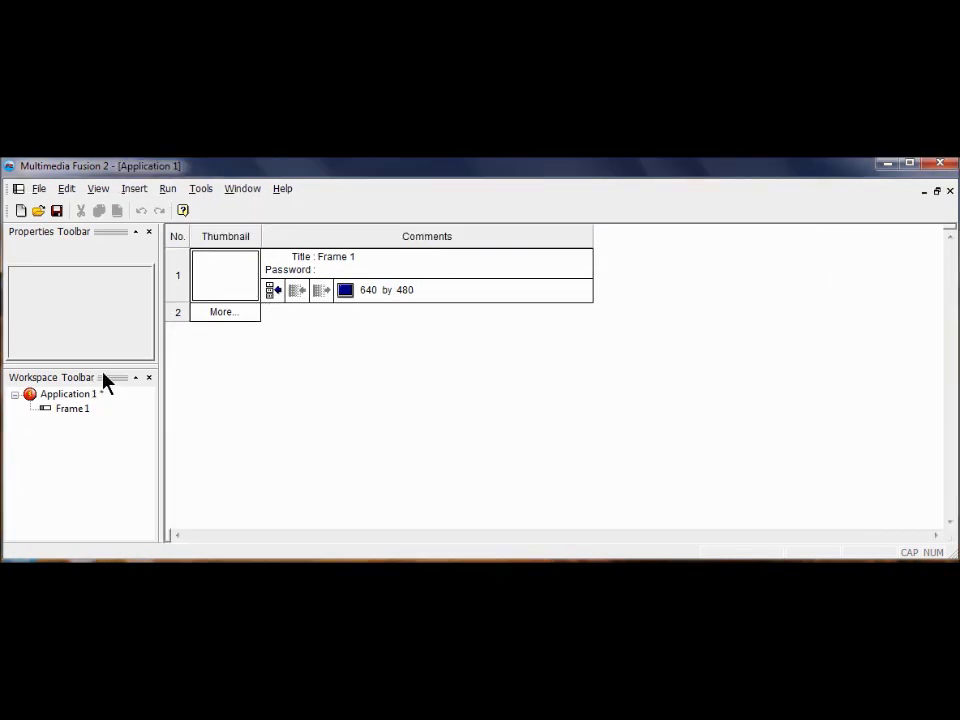
pyautogui.moveTo(103, 377)
pyautogui.mouseDown()
pyautogui.moveTo(133, 396)
pyautogui.moveTo(454, 386)
pyautogui.moveTo(479, 370)
pyautogui.moveTo(199, 388)
pyautogui.moveTo(97, 382)
pyautogui.mouseUp()
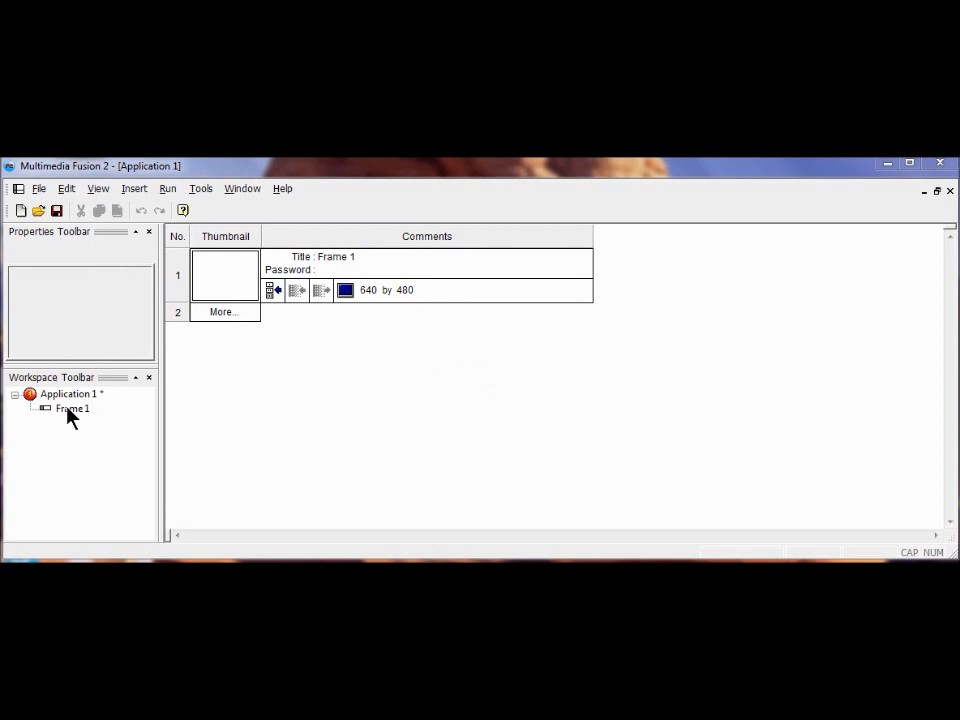
# Rename Frame 1 to 'Game'.
pyautogui.click(70, 409)
pyautogui.rightClick(70, 409)
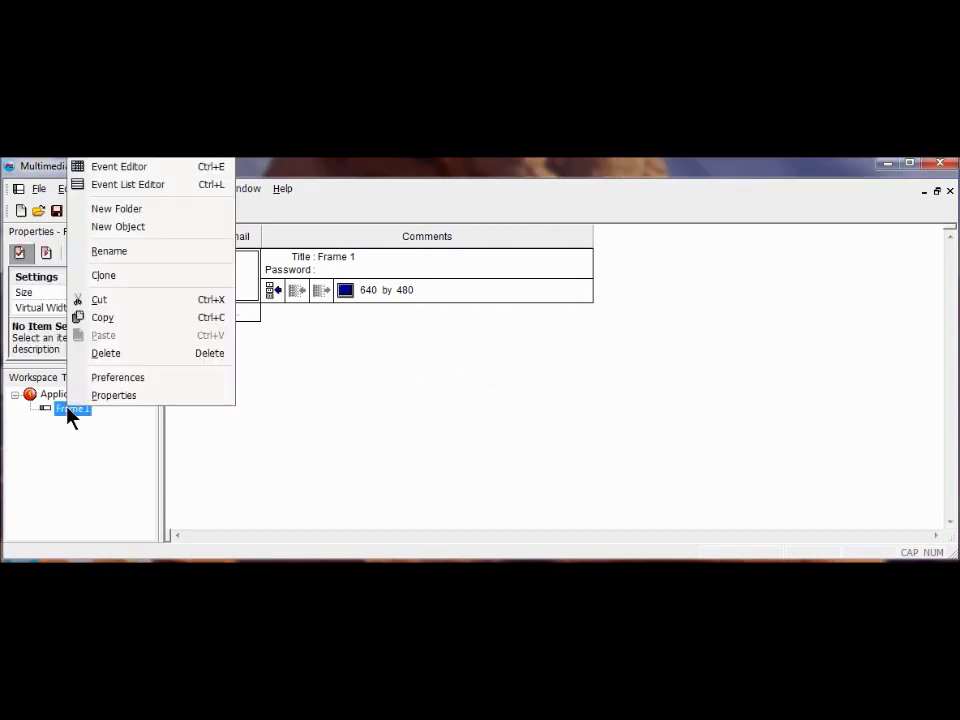
pyautogui.click(143, 252)
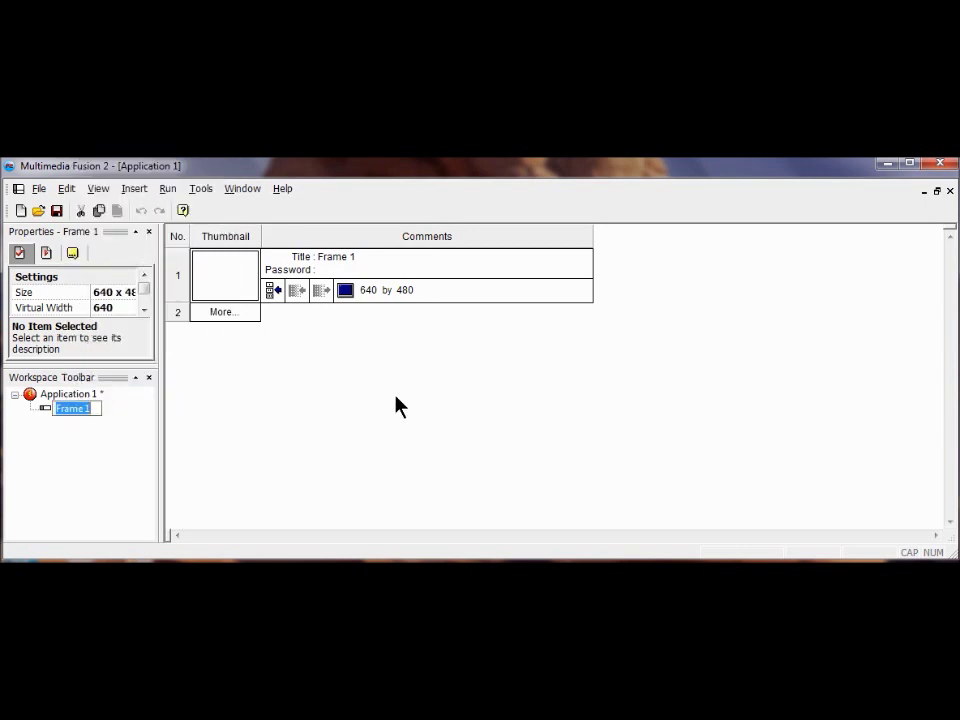
pyautogui.write('Game')
pyautogui.press('Return')
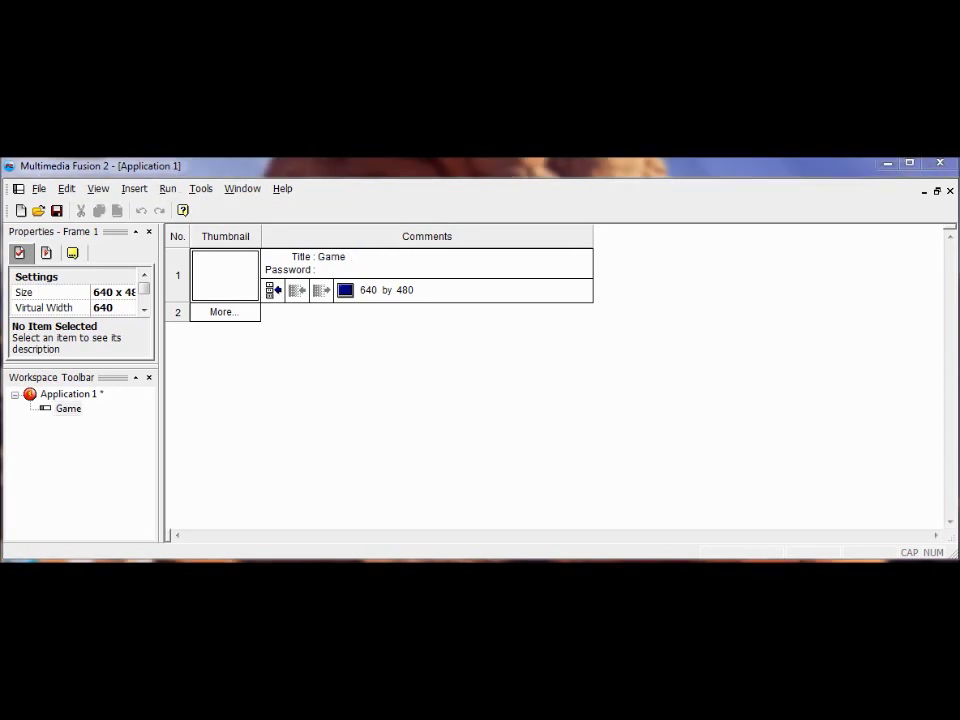
# Rename Application 1 to 'Ping'.
pyautogui.rightClick(79, 396)
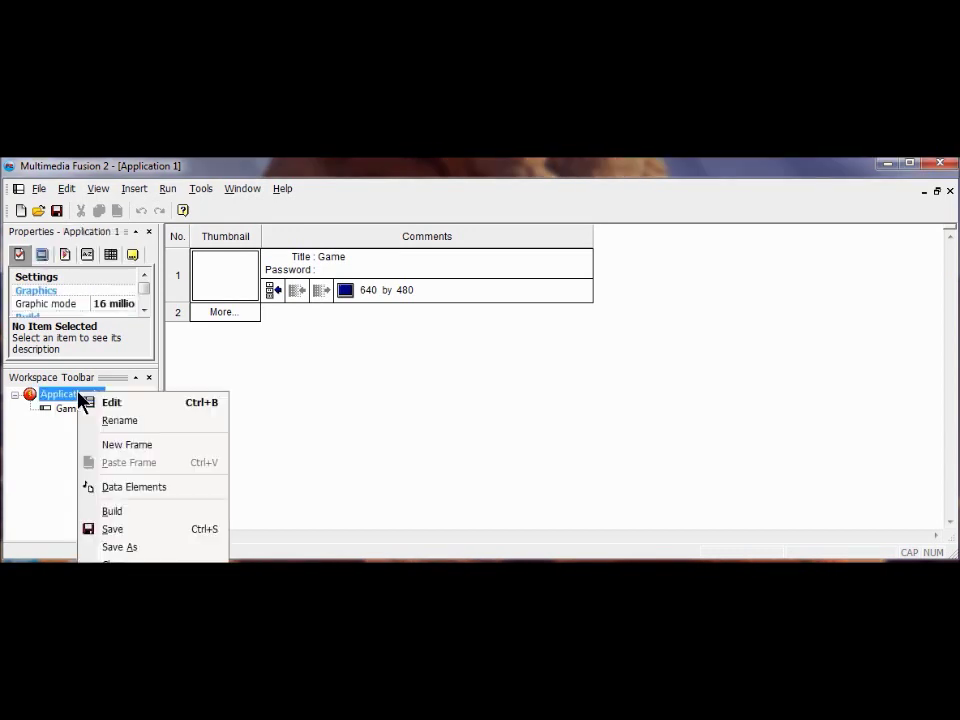
pyautogui.click(119, 421)
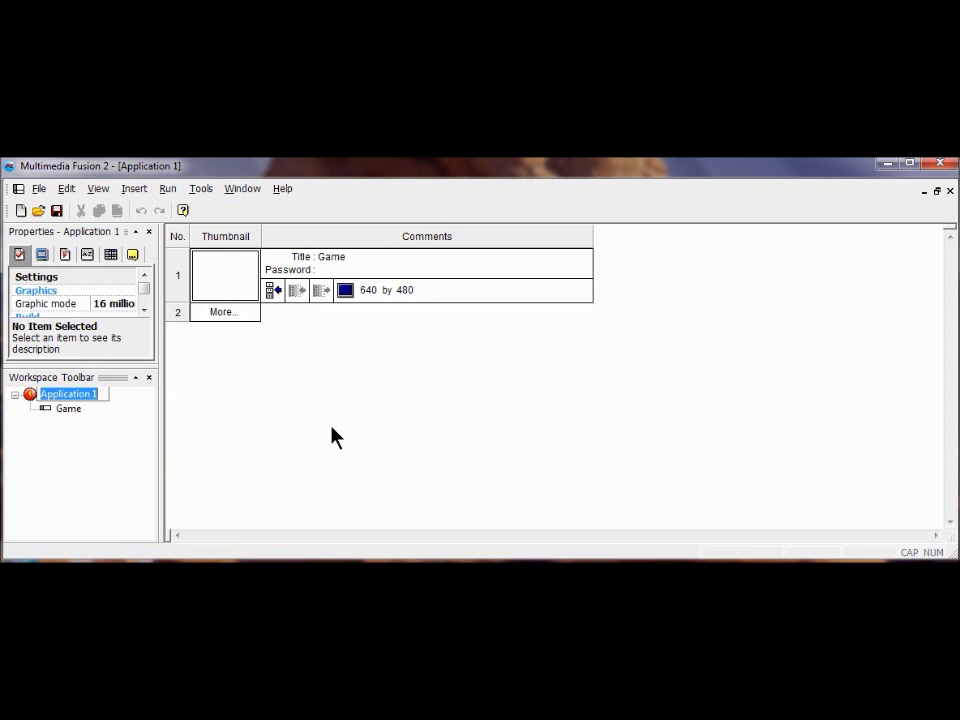
pyautogui.write('Ping')
pyautogui.press('Return')
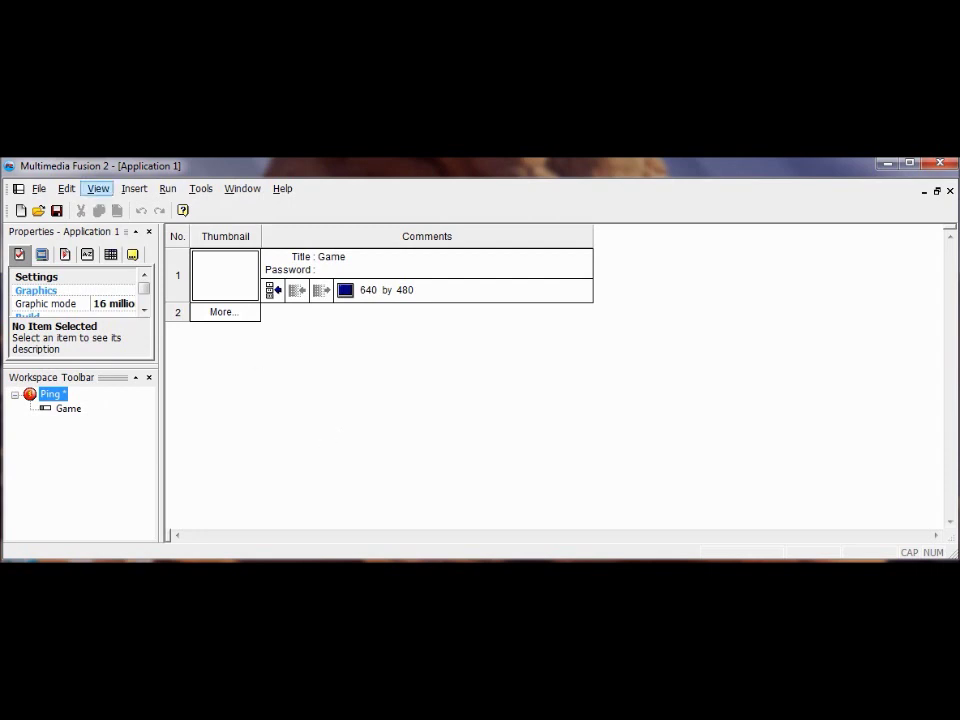
pyautogui.click(68, 408)
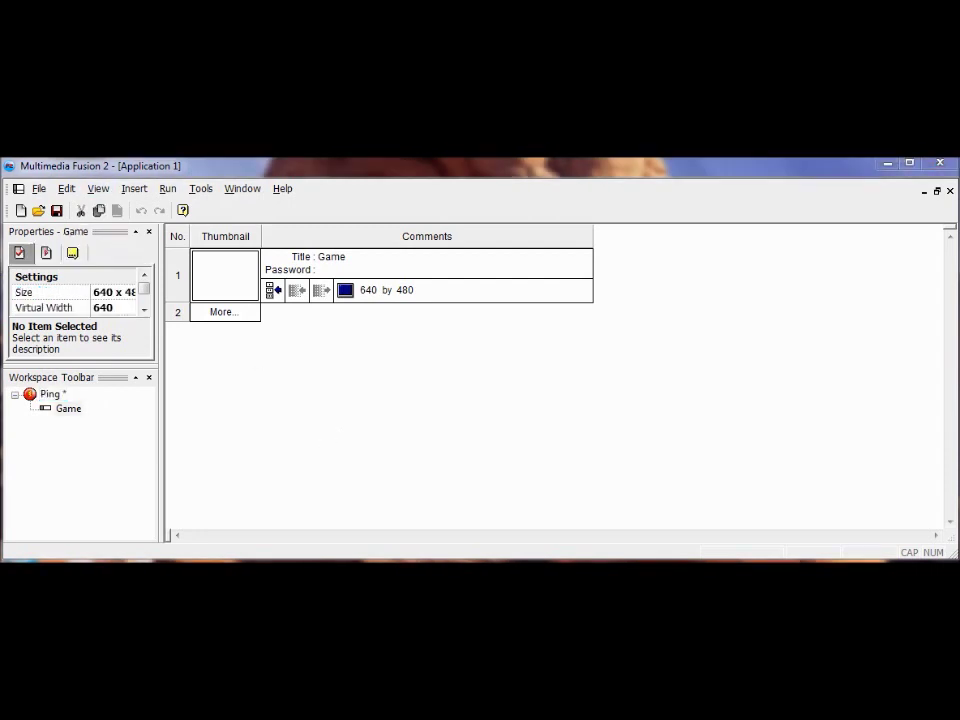
pyautogui.click(49, 395)
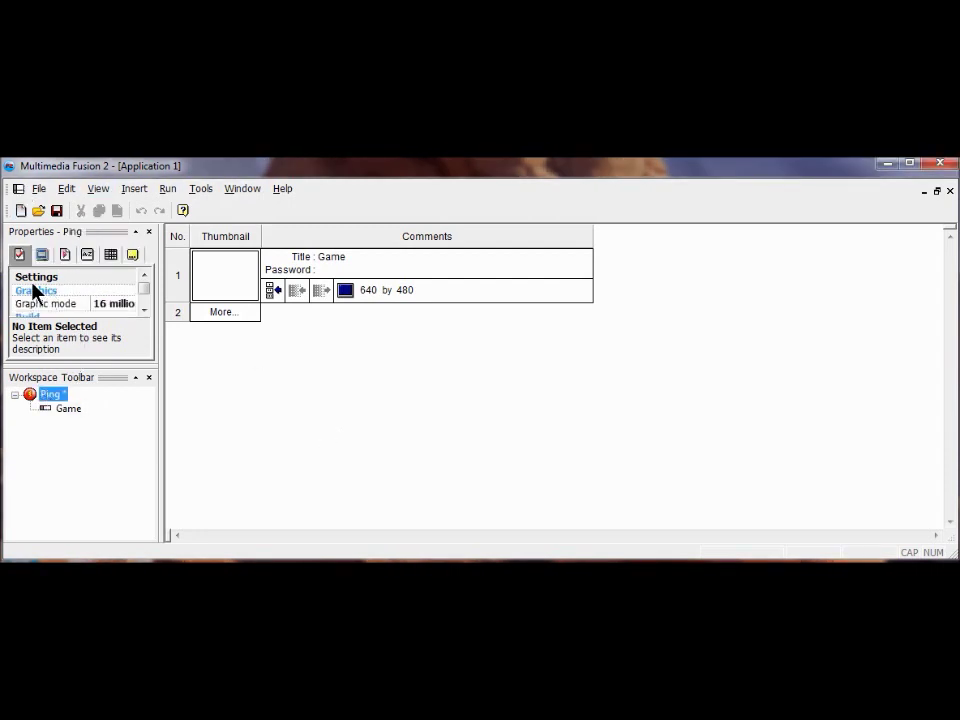
pyautogui.click(147, 294)
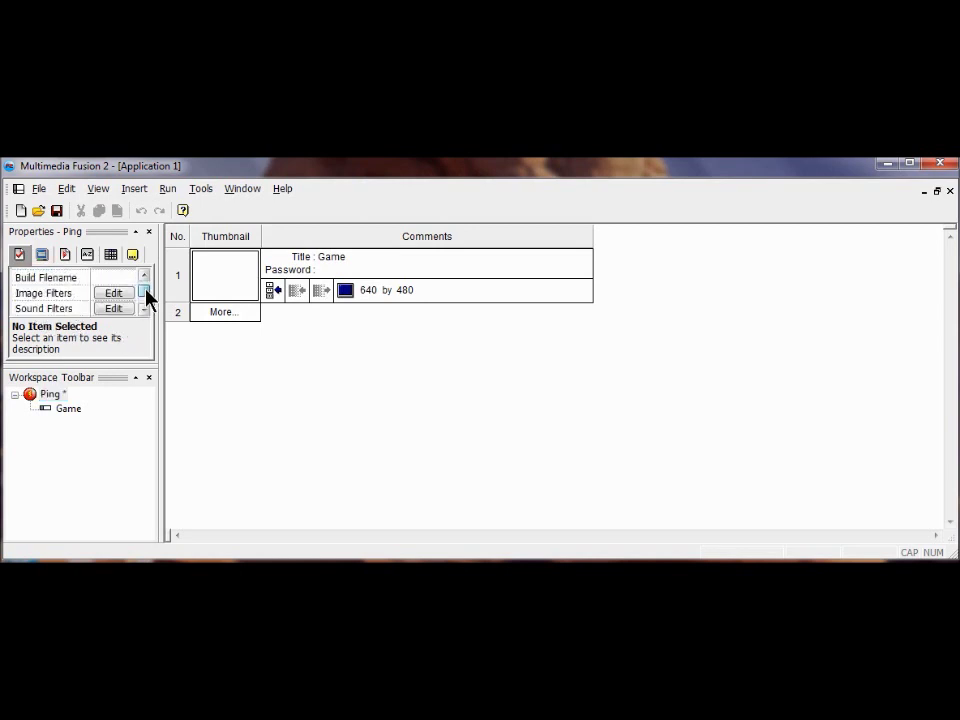
pyautogui.click(145, 302)
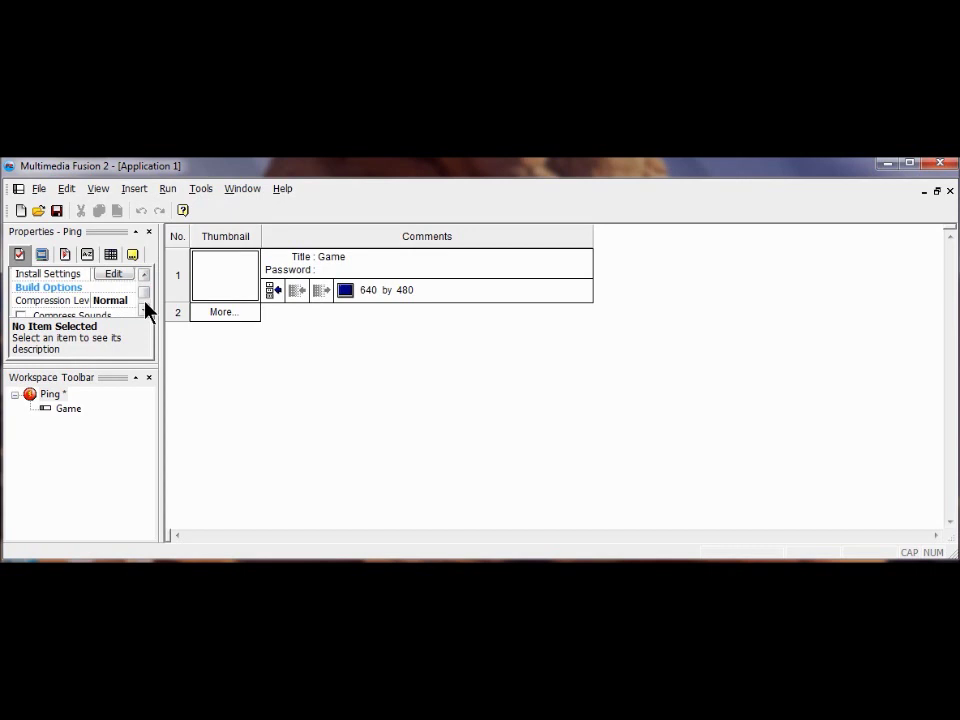
pyautogui.click(145, 302)
pyautogui.scroll(5, 145, 302)
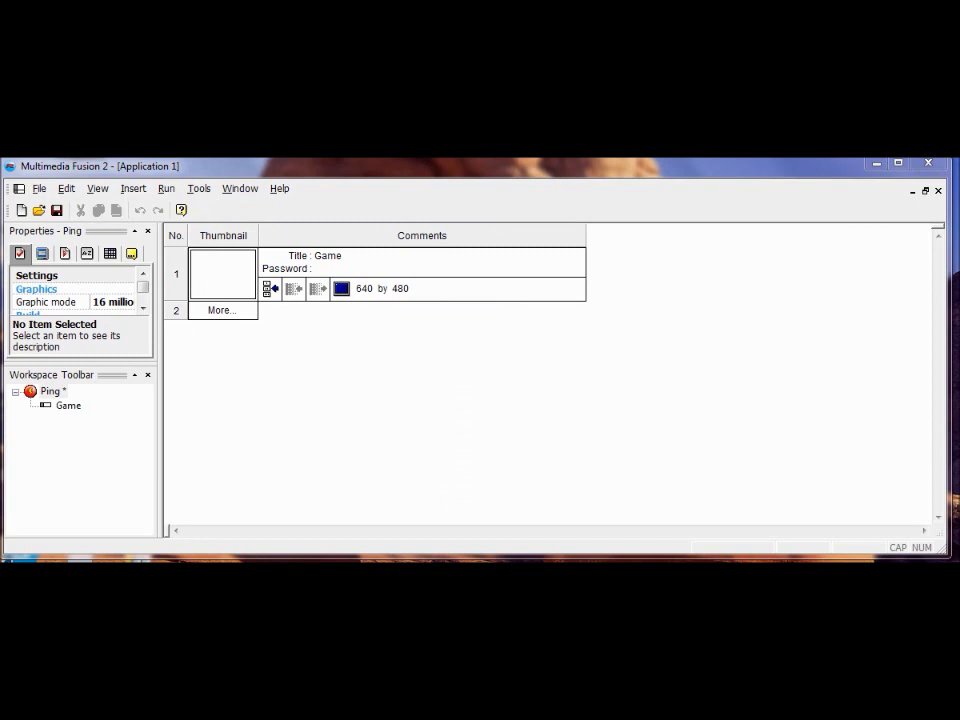
# Save the project as 'ping' in Documents\GAME_DESIGN\resources\Project_1.
pyautogui.click(37, 189)
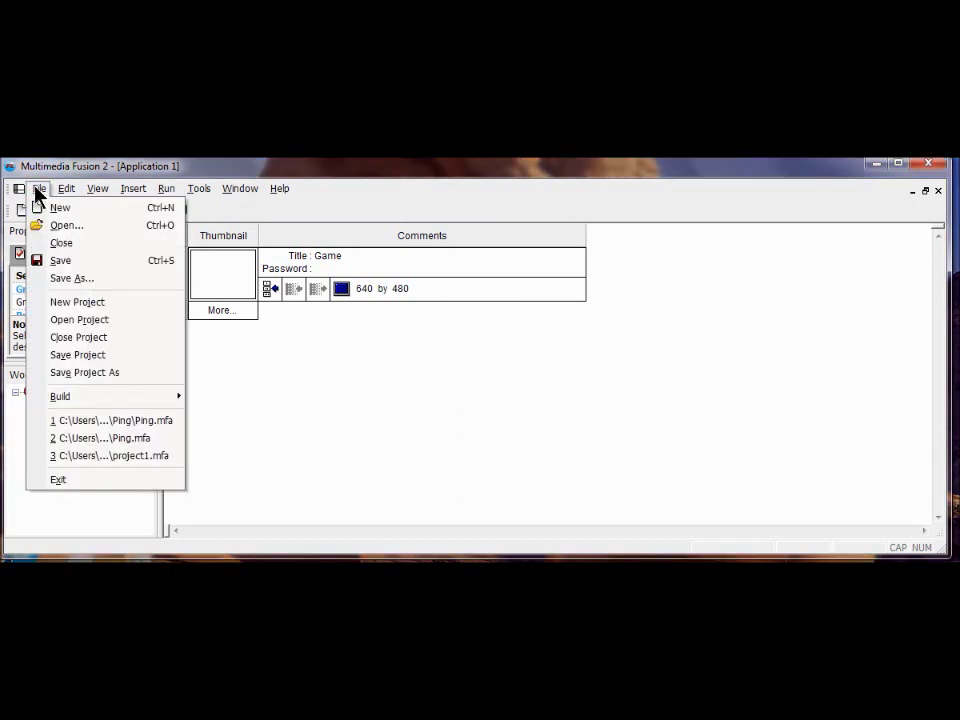
pyautogui.click(70, 279)
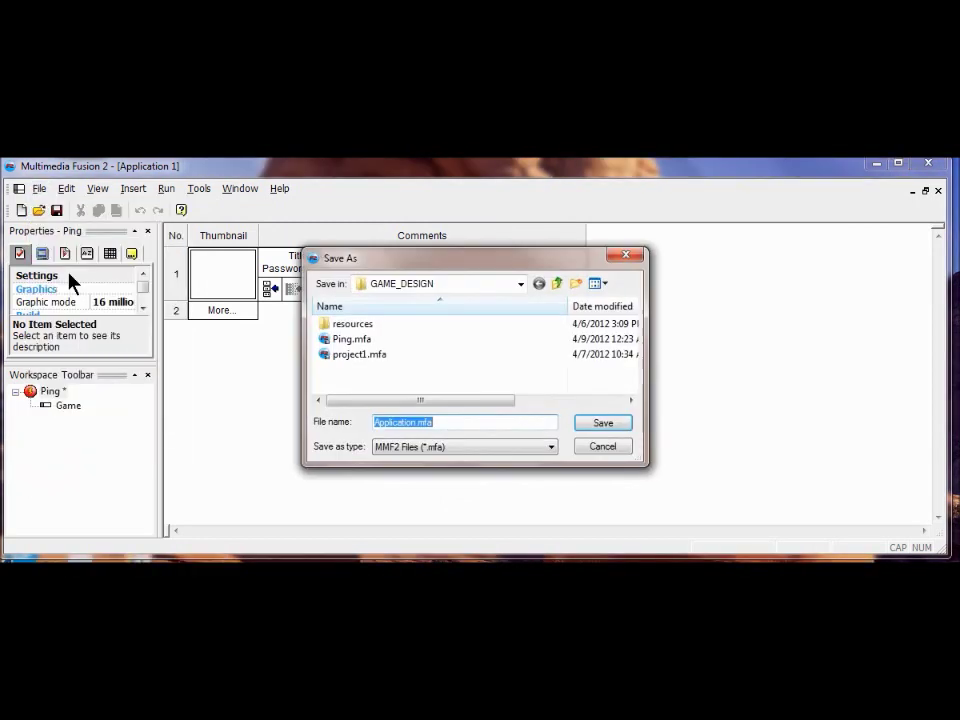
pyautogui.click(520, 284)
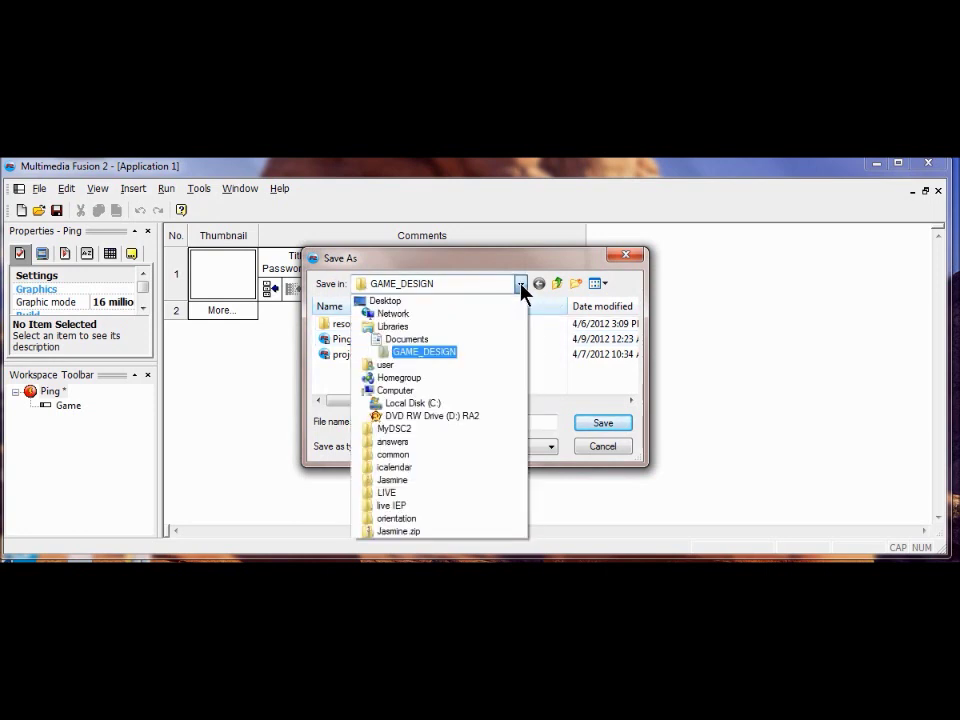
pyautogui.click(466, 341)
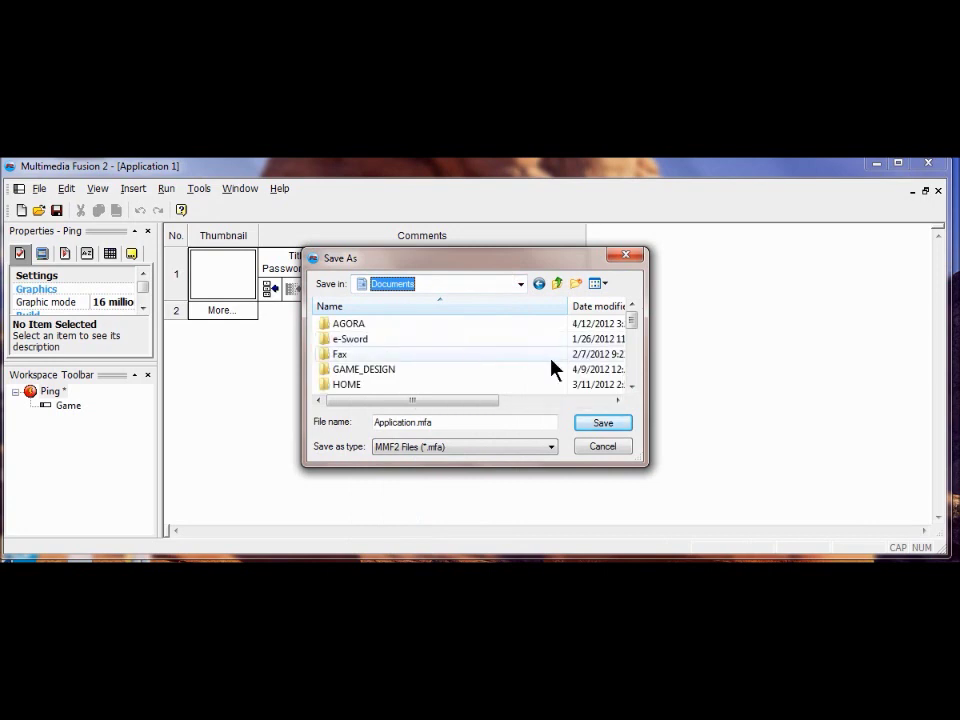
pyautogui.doubleClick(365, 370)
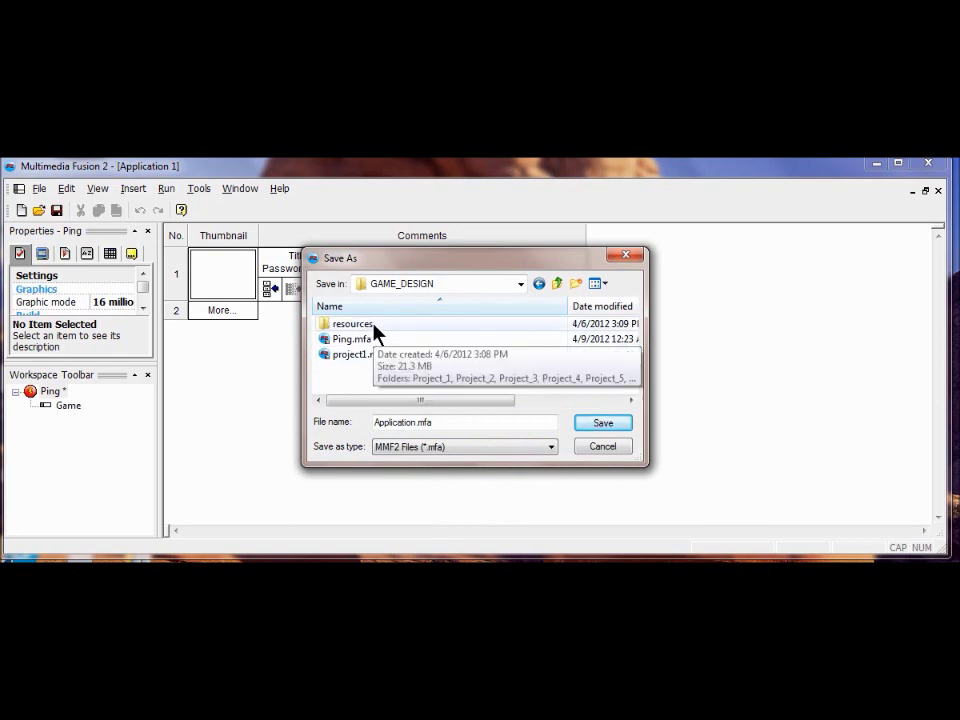
pyautogui.doubleClick(372, 325)
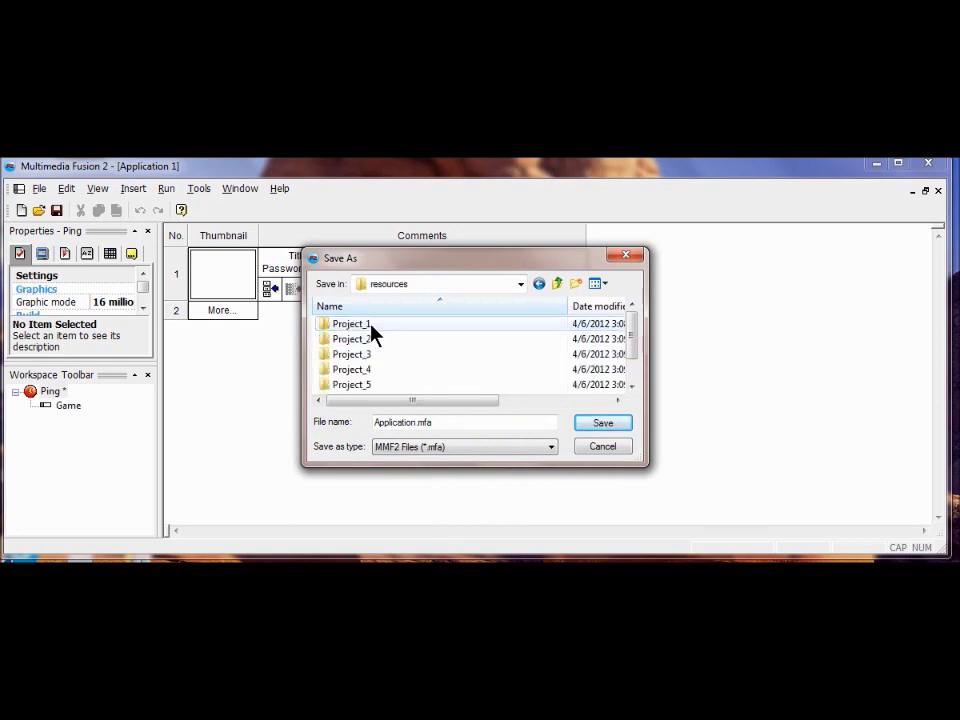
pyautogui.doubleClick(359, 325)
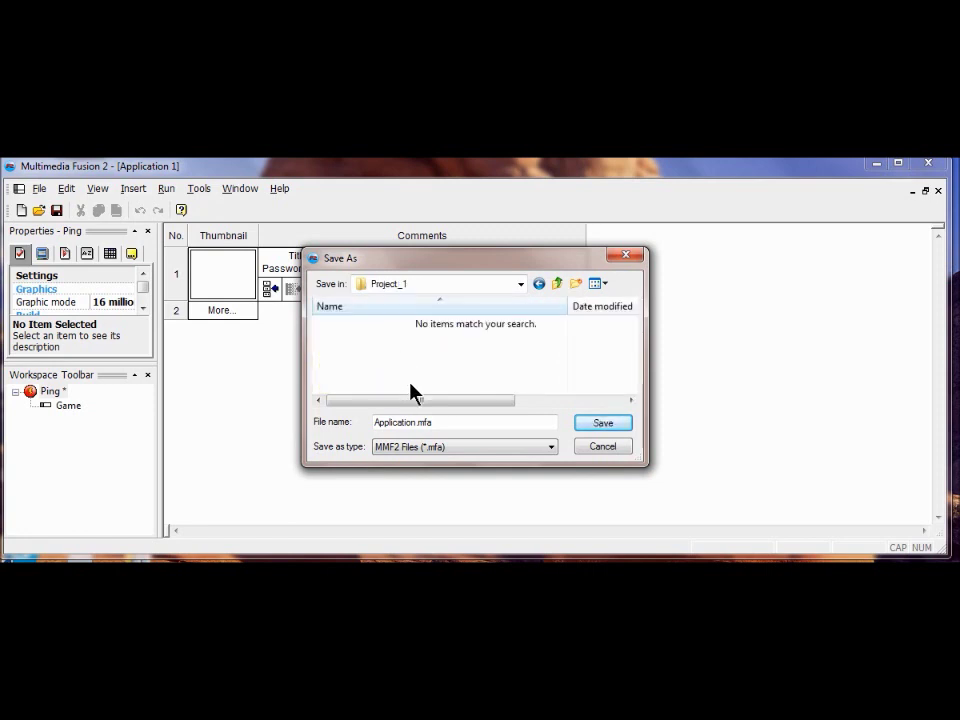
pyautogui.moveTo(435, 424); pyautogui.dragTo(372, 422)
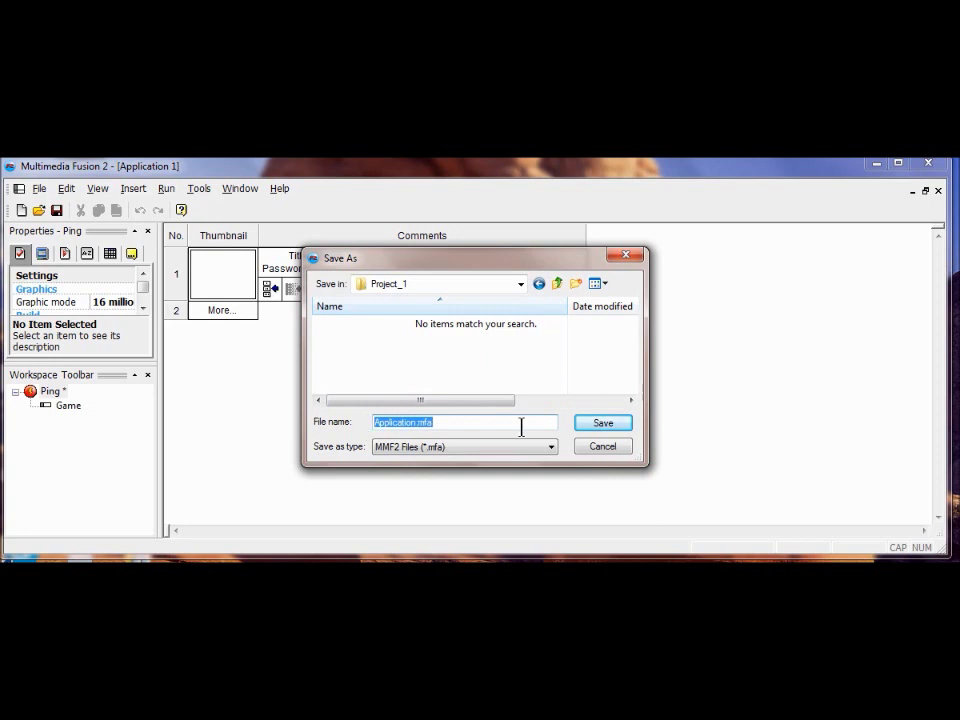
pyautogui.write('ping')
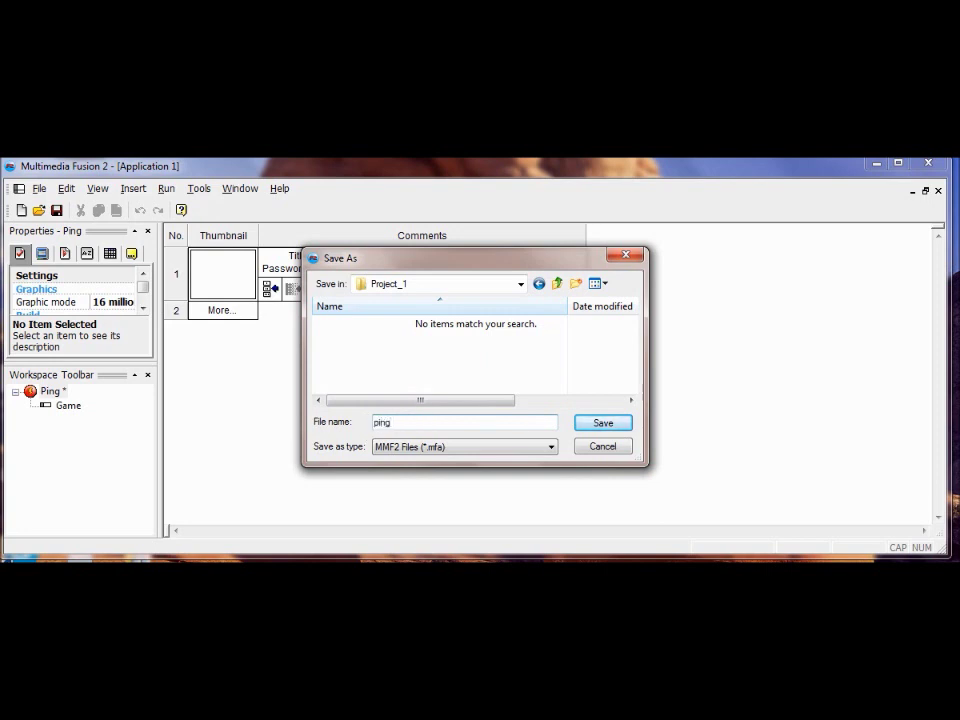
pyautogui.click(603, 424)
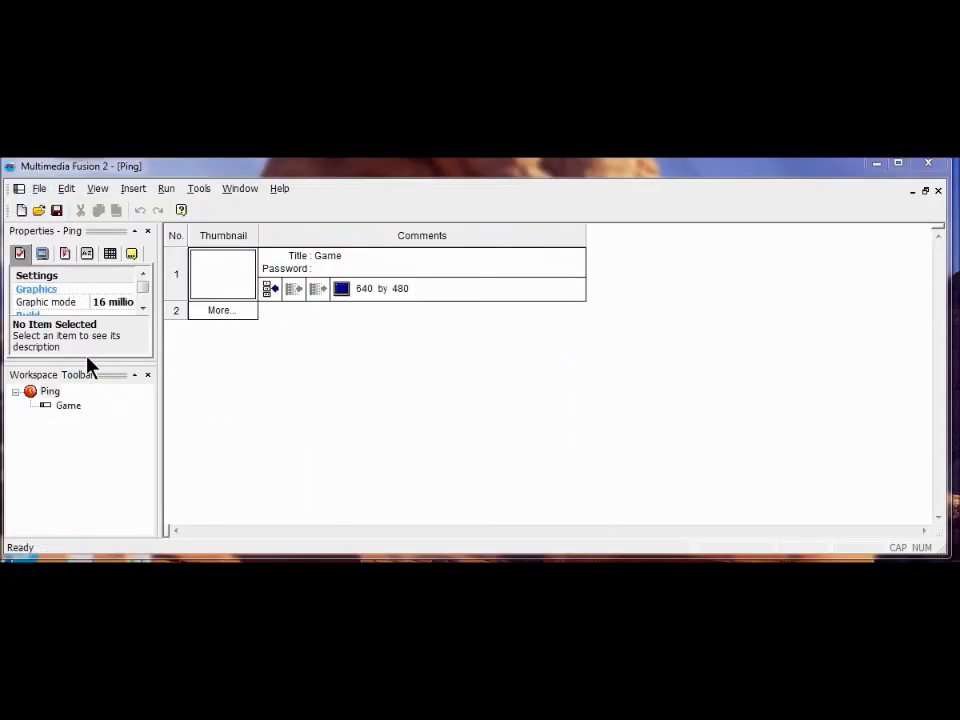
# Open the Game frame in the frame editor and bring up its Background color choices.
pyautogui.doubleClick(66, 406)
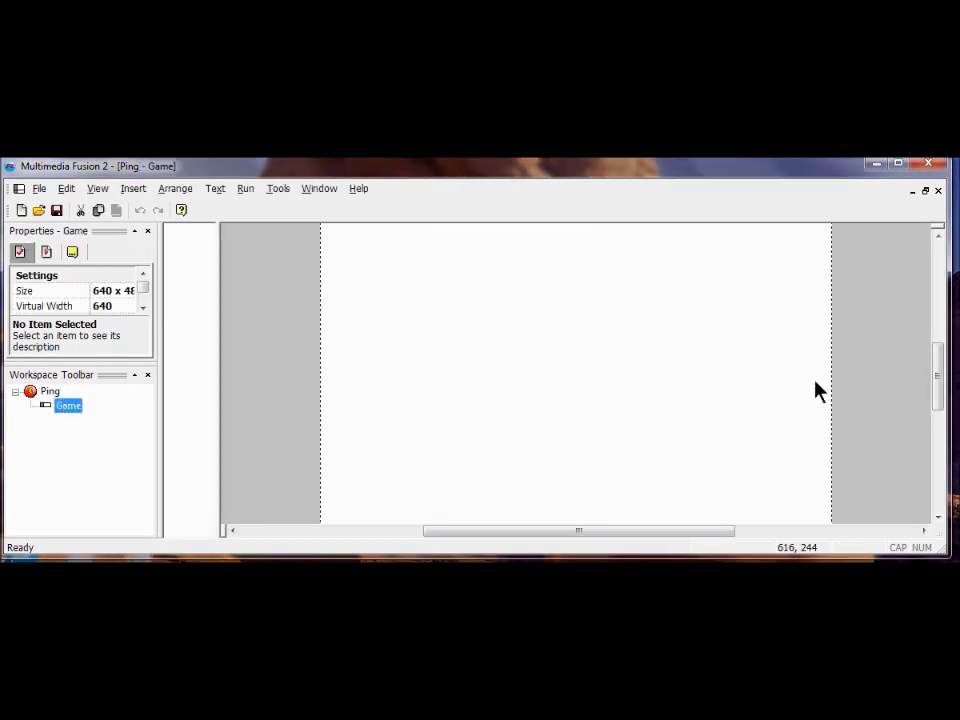
pyautogui.moveTo(938, 395)
pyautogui.mouseDown()
pyautogui.moveTo(936, 364)
pyautogui.moveTo(942, 414)
pyautogui.moveTo(938, 398)
pyautogui.mouseUp()
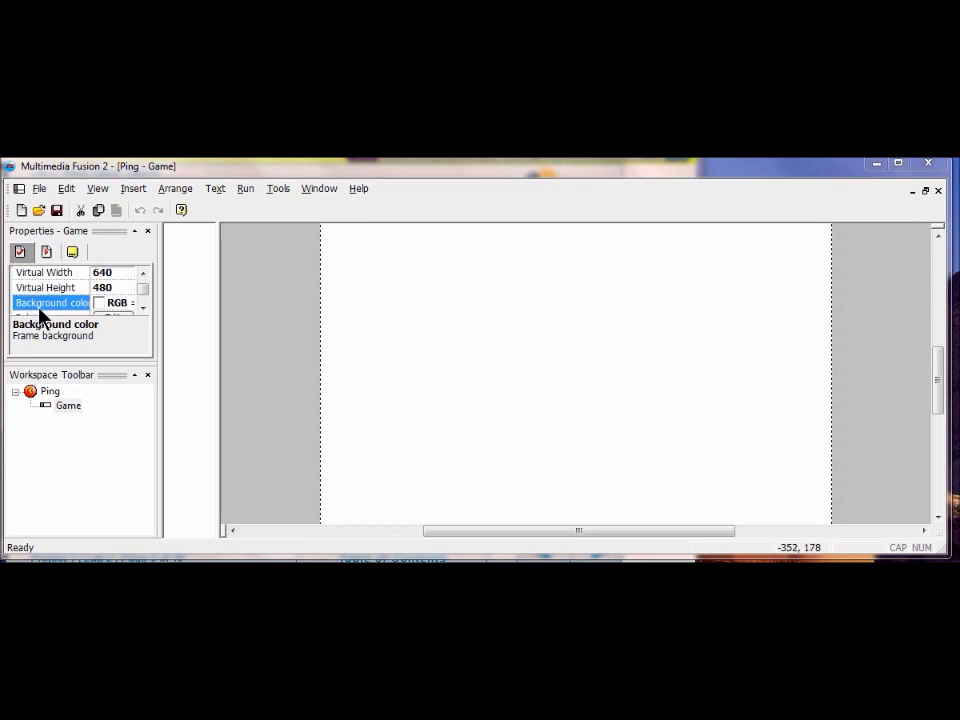
pyautogui.click(98, 304)
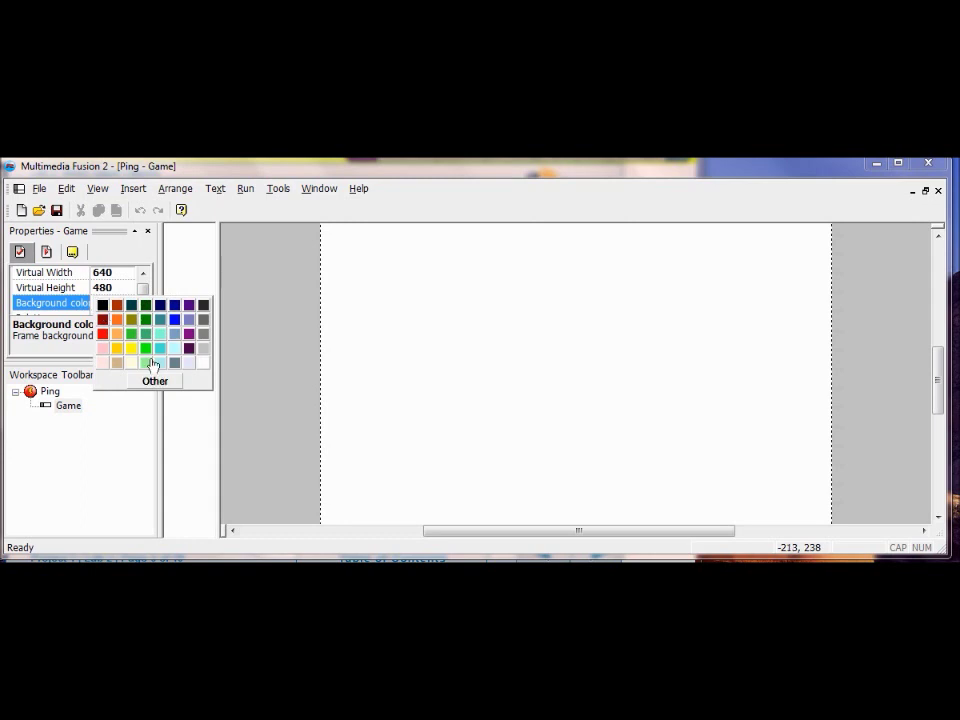
# Set the Game frame background to the dark red basic colour (RGB 128, 0, 0).
pyautogui.click(155, 381)
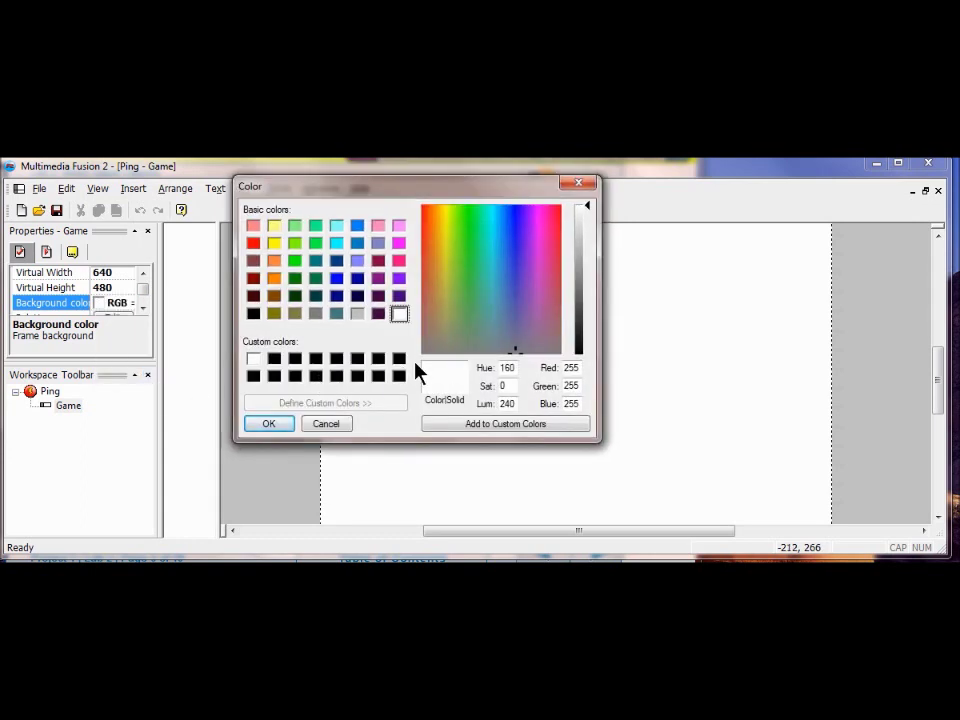
pyautogui.click(254, 279)
pyautogui.click(269, 424)
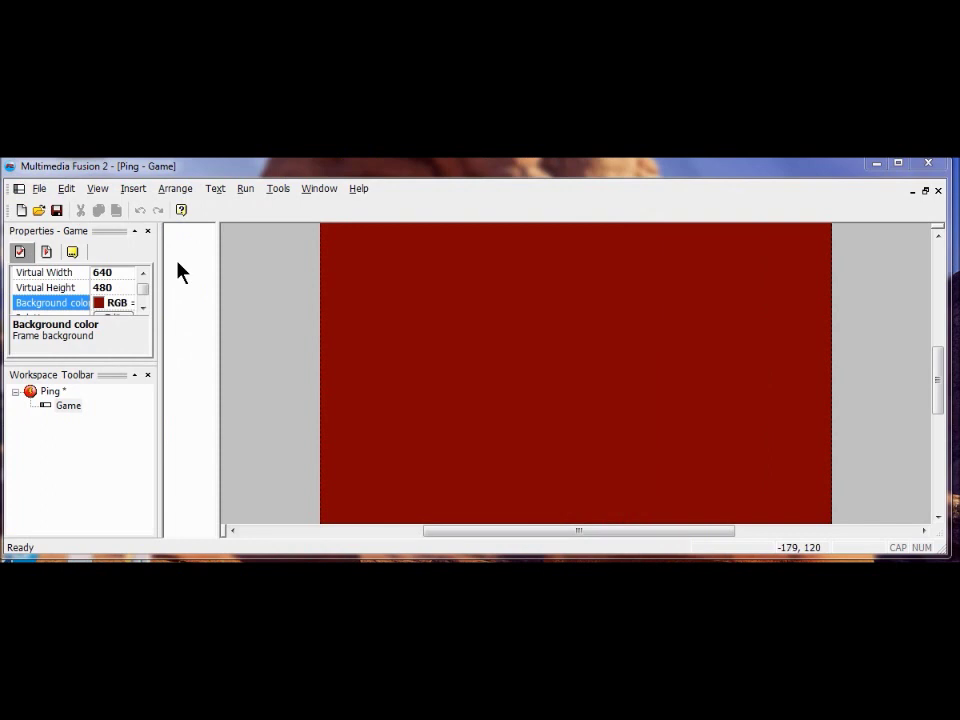
# Insert a new Active object and place it near the centre of the Game frame.
pyautogui.click(133, 190)
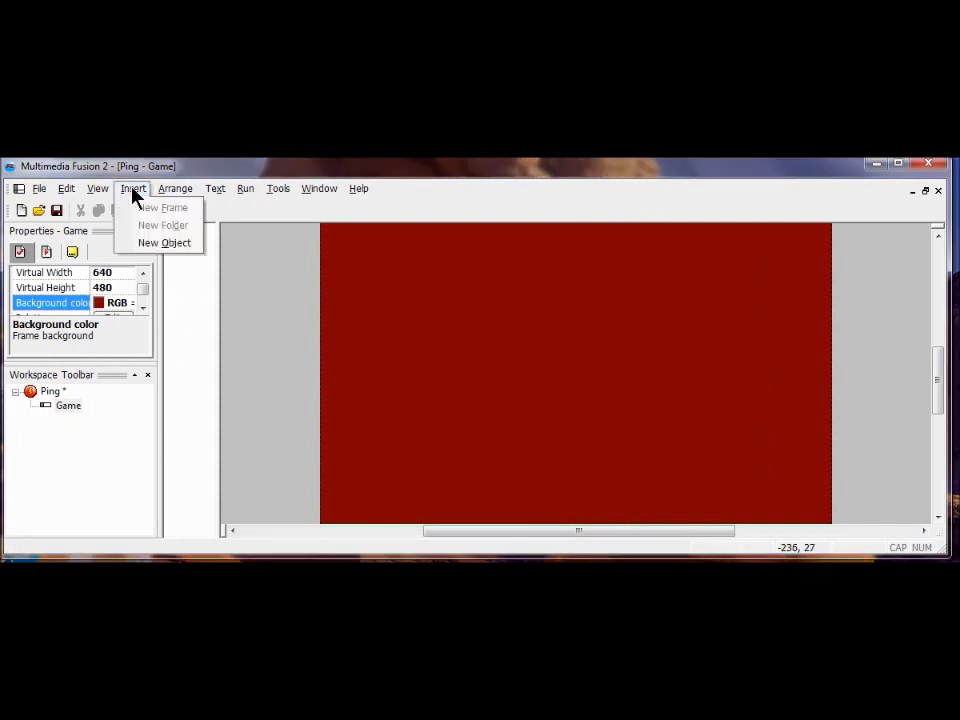
pyautogui.click(155, 244)
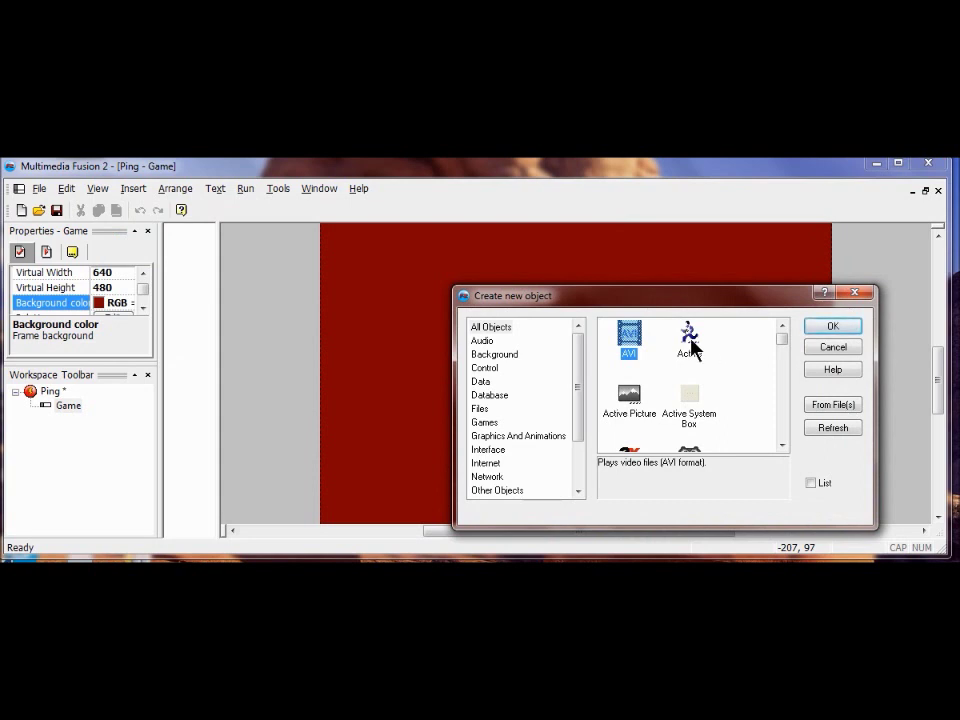
pyautogui.click(689, 343)
pyautogui.click(846, 326)
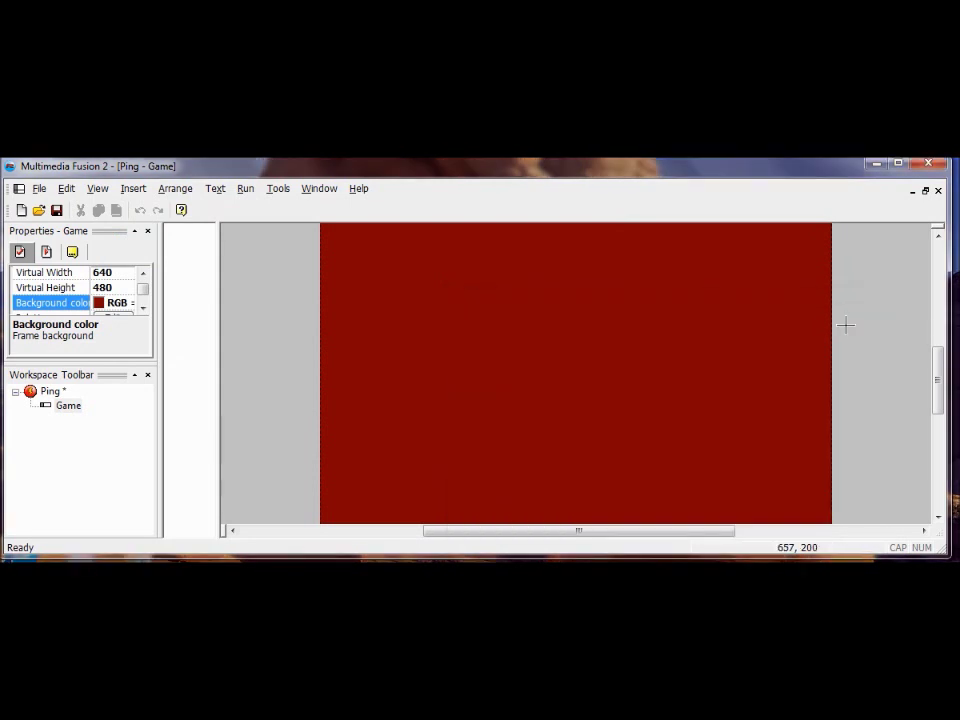
pyautogui.click(537, 352)
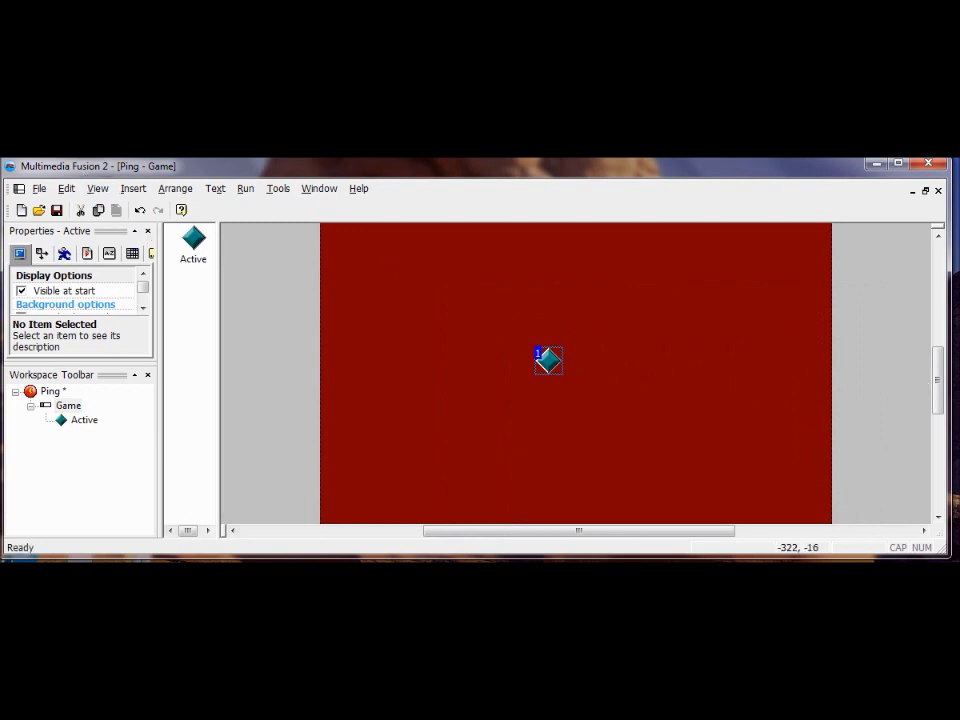
pyautogui.hotkey('alt', 'Tab')
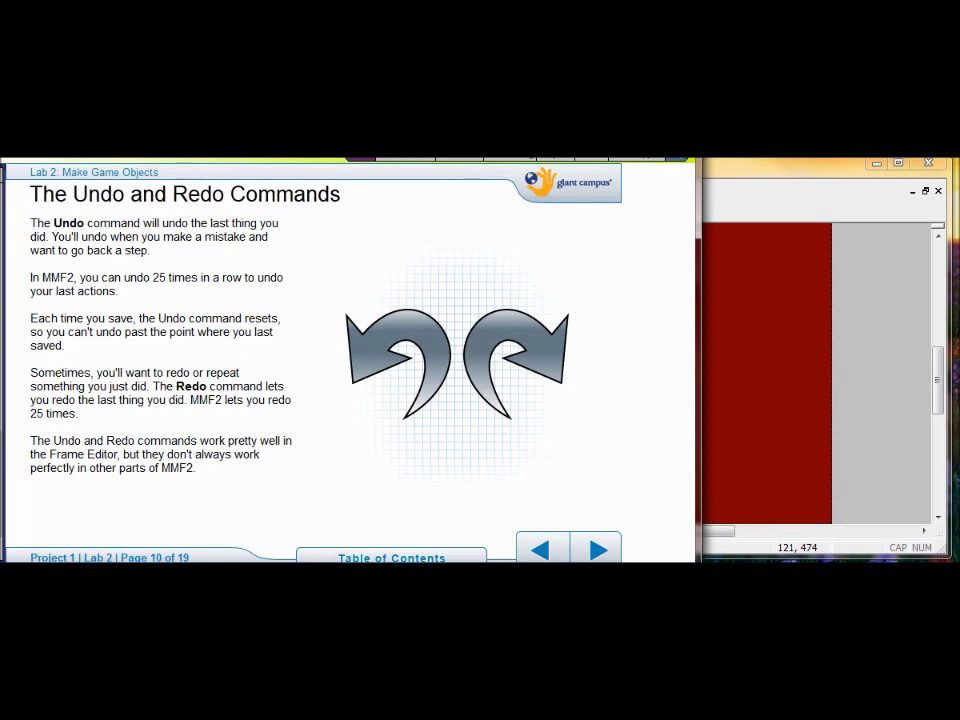
# Leave the Undo and Redo lesson page and return to Multimedia Fusion 2.
pyautogui.hotkey('alt', 'Tab')
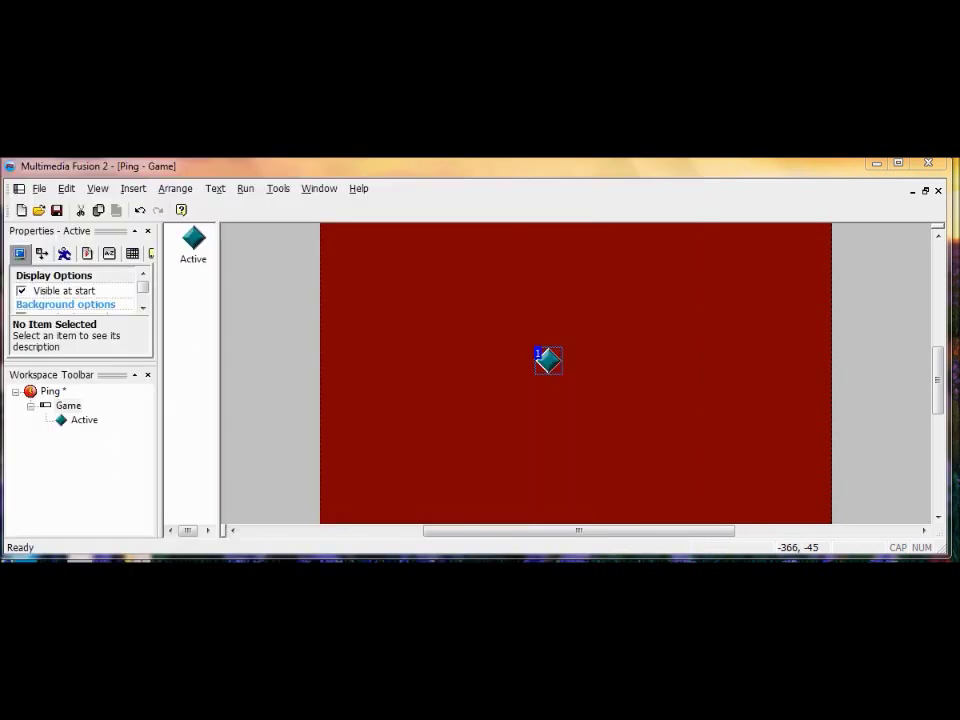
# Undo and then redo placing the Active object on the Game frame.
pyautogui.click(139, 214)
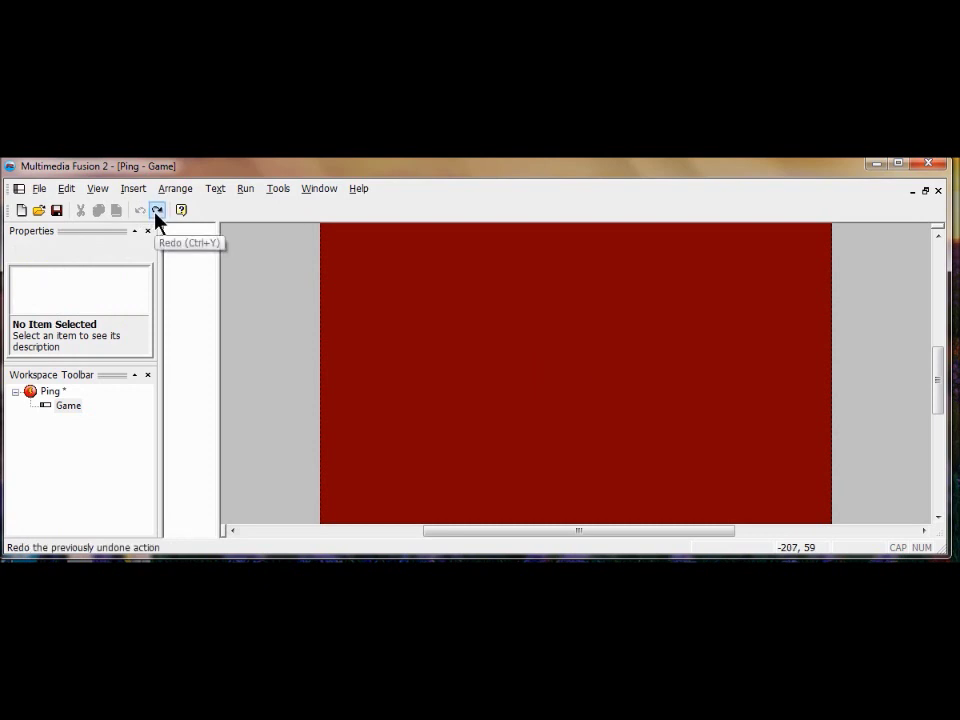
pyautogui.click(156, 211)
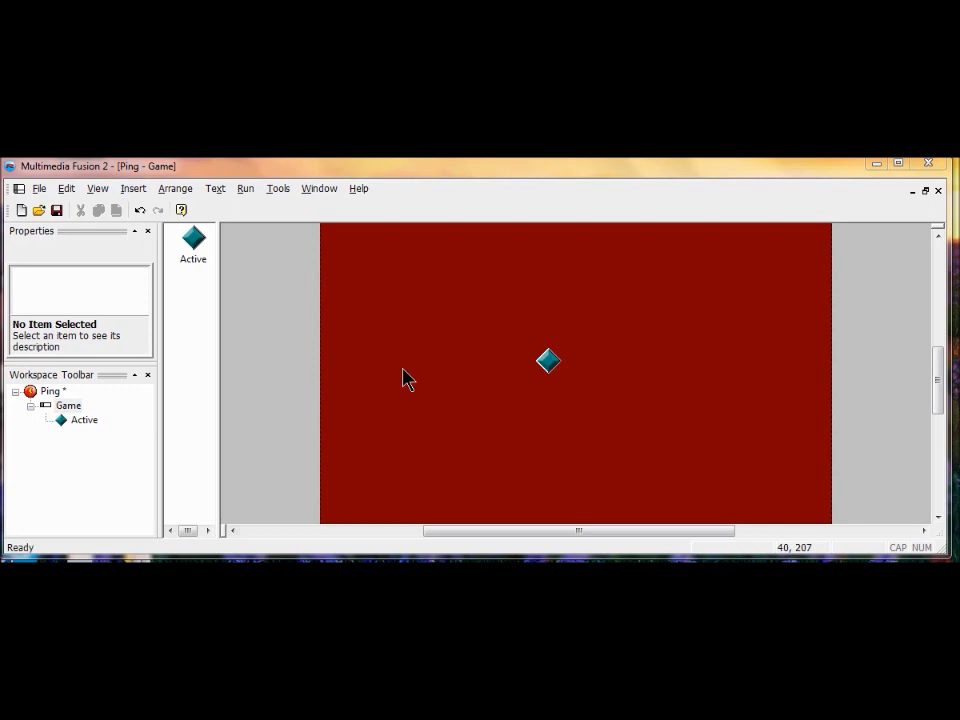
# Open the Active object's image editor and resize its sprite to 10 by 10 pixels.
pyautogui.doubleClick(549, 363)
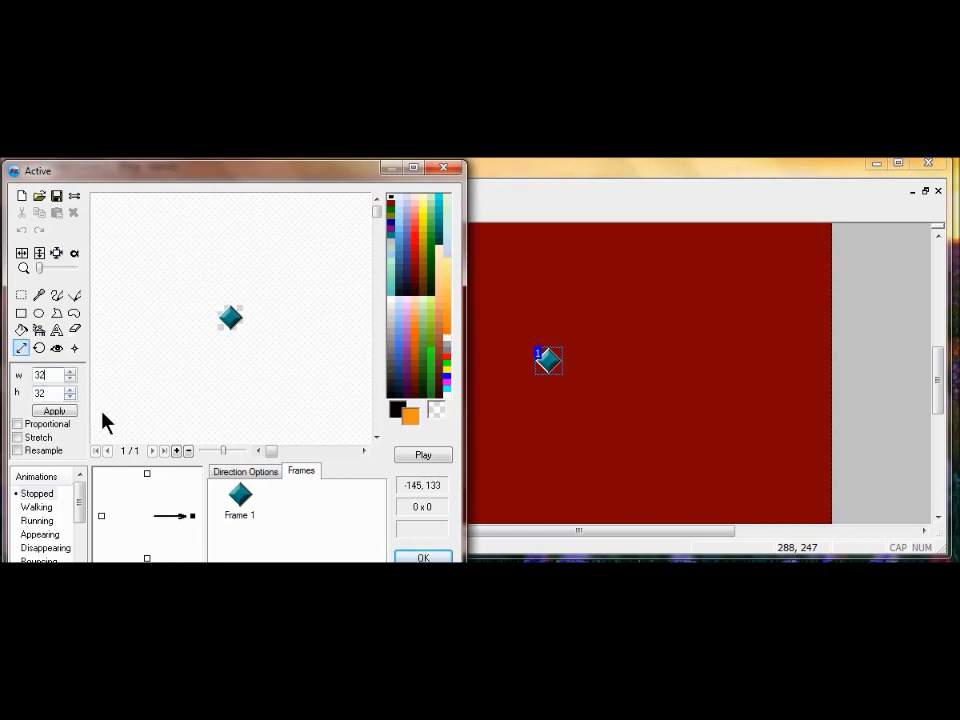
pyautogui.press('BackSpace')
pyautogui.press('BackSpace')
pyautogui.write('10')
pyautogui.click(46, 394)
pyautogui.press('BackSpace')
pyautogui.press('BackSpace')
pyautogui.write('10')
pyautogui.click(56, 411)
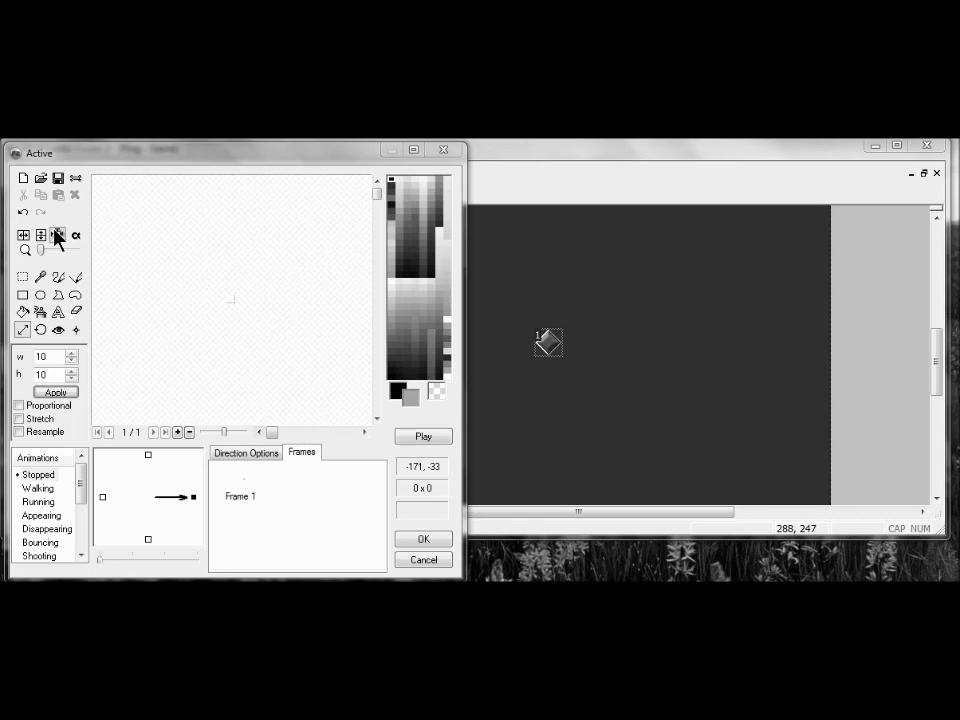
# Flood-fill the tiny Active sprite with light grey and accept the edited image.
pyautogui.click(77, 312)
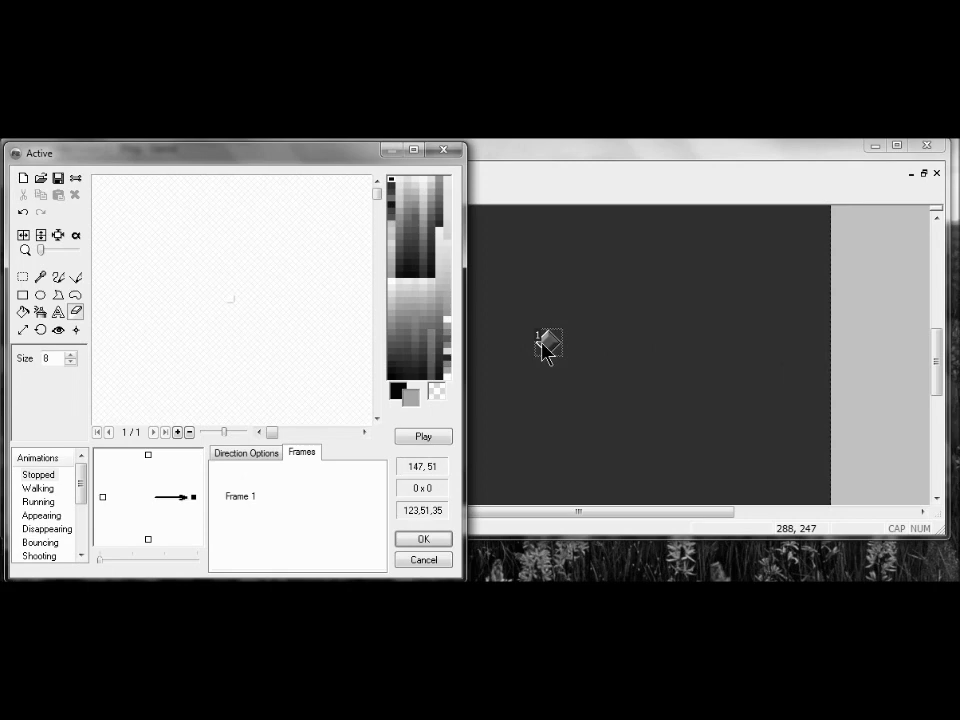
pyautogui.click(22, 314)
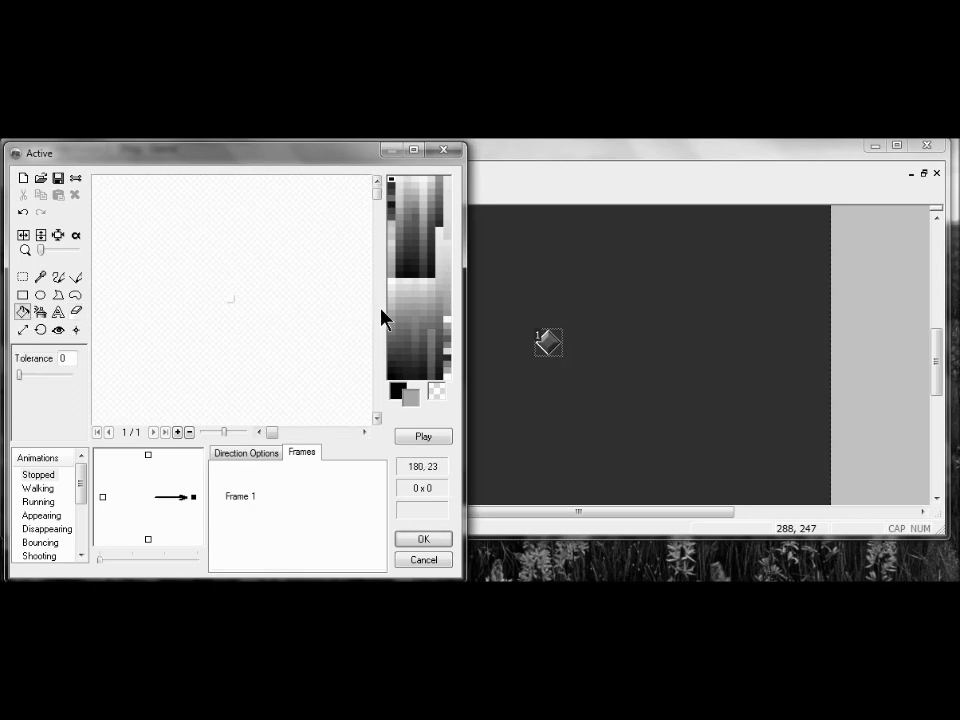
pyautogui.rightClick(392, 247)
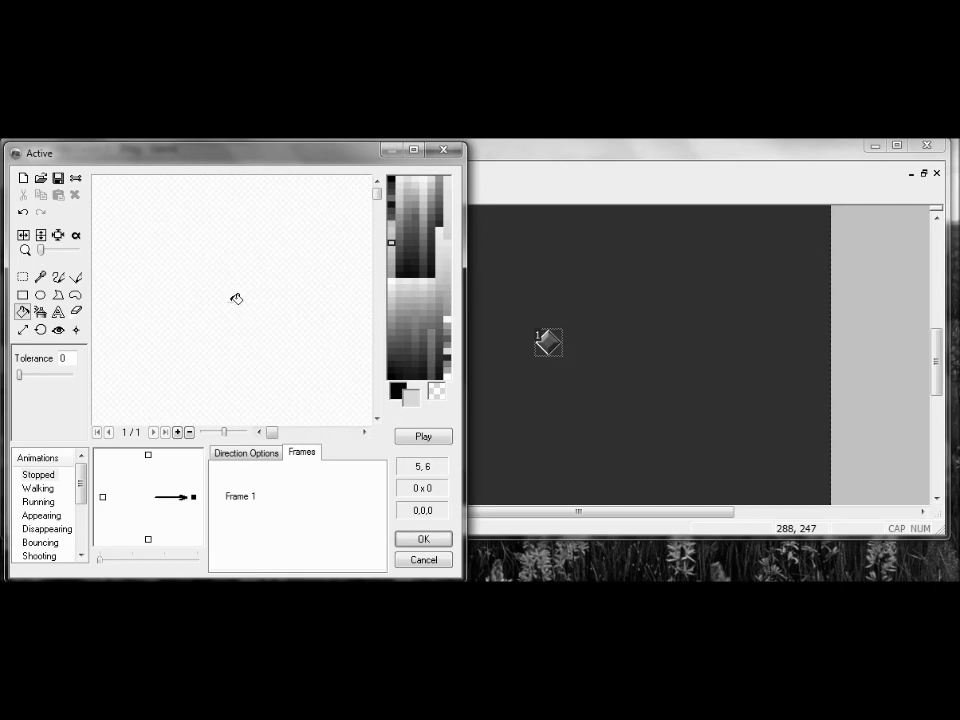
pyautogui.rightClick(231, 299)
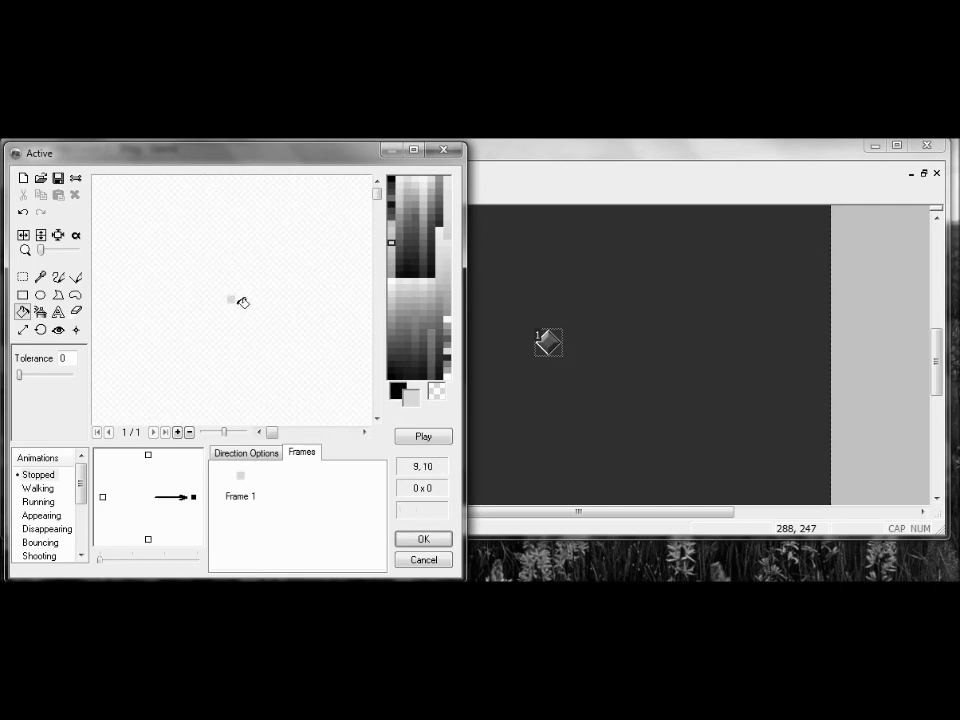
pyautogui.click(423, 541)
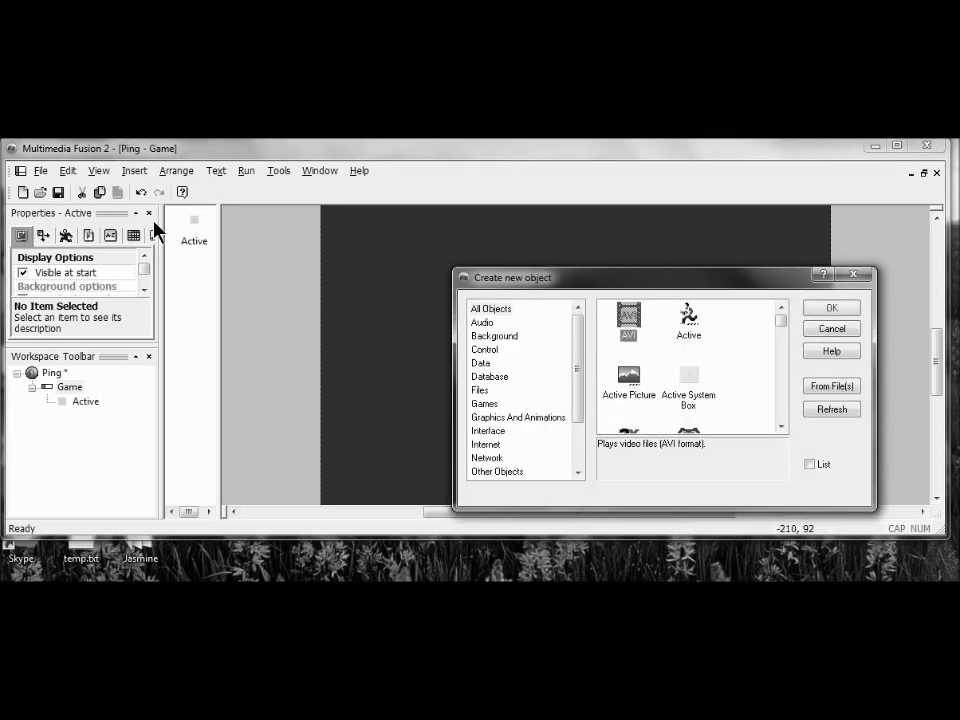
# Create a new Active object and place it on the frame up and right of the square.
pyautogui.click(702, 322)
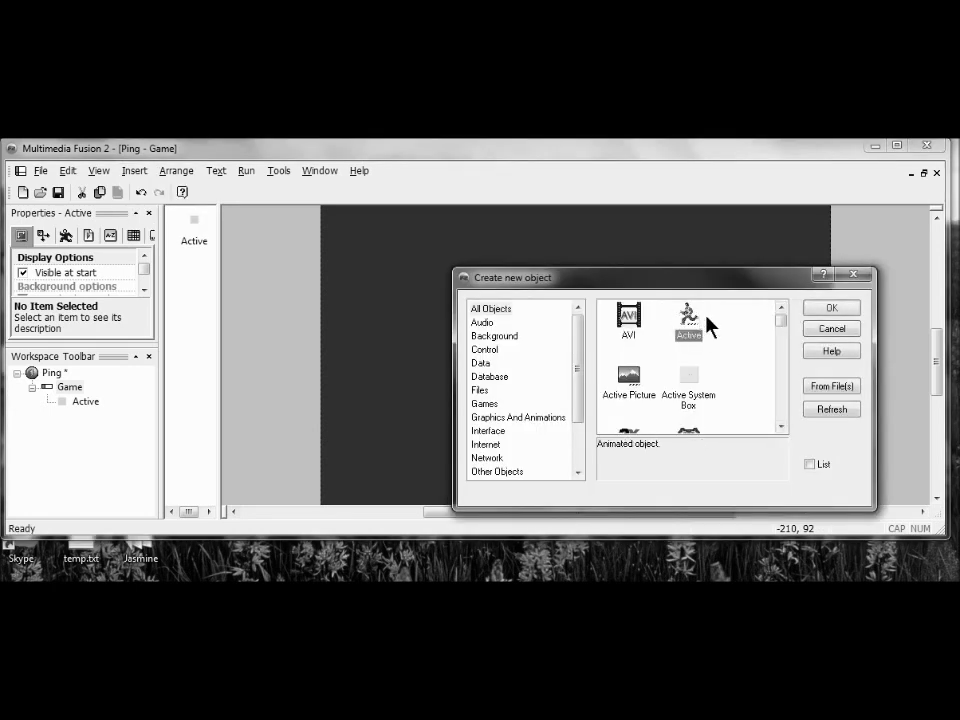
pyautogui.click(836, 310)
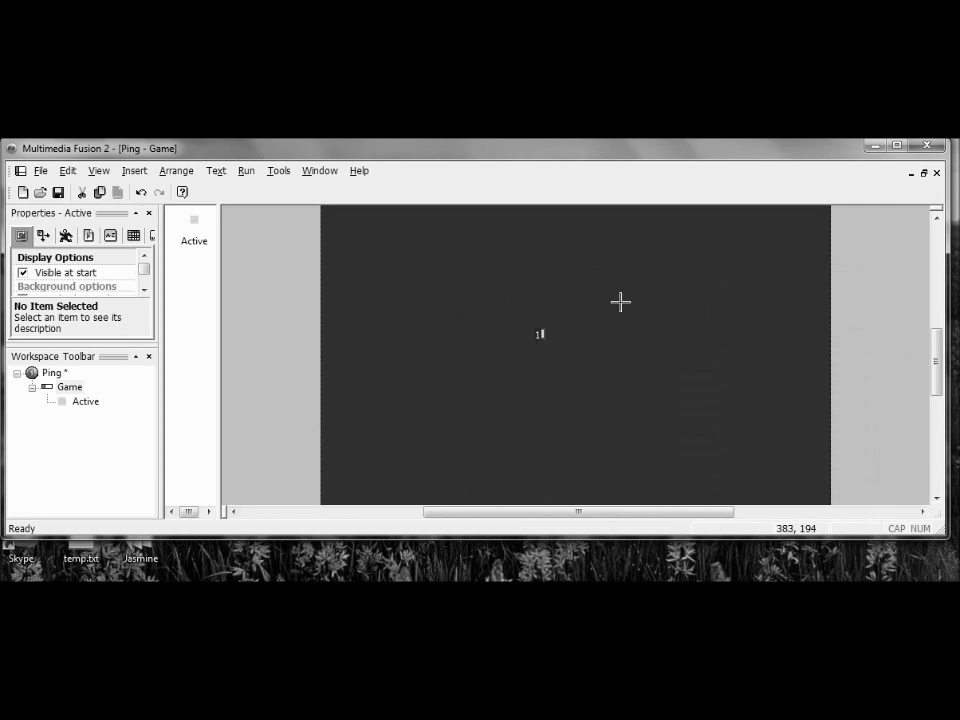
pyautogui.click(583, 290)
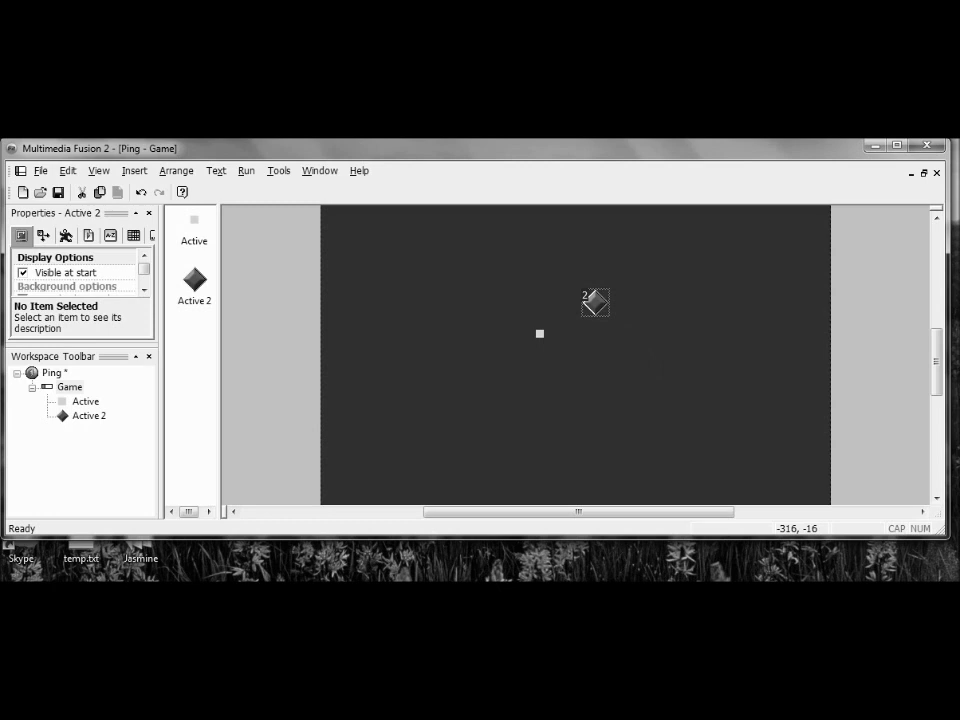
# Open Active 2's image editor and resize its sprite to width 8 and height 480 pixels.
pyautogui.doubleClick(598, 310)
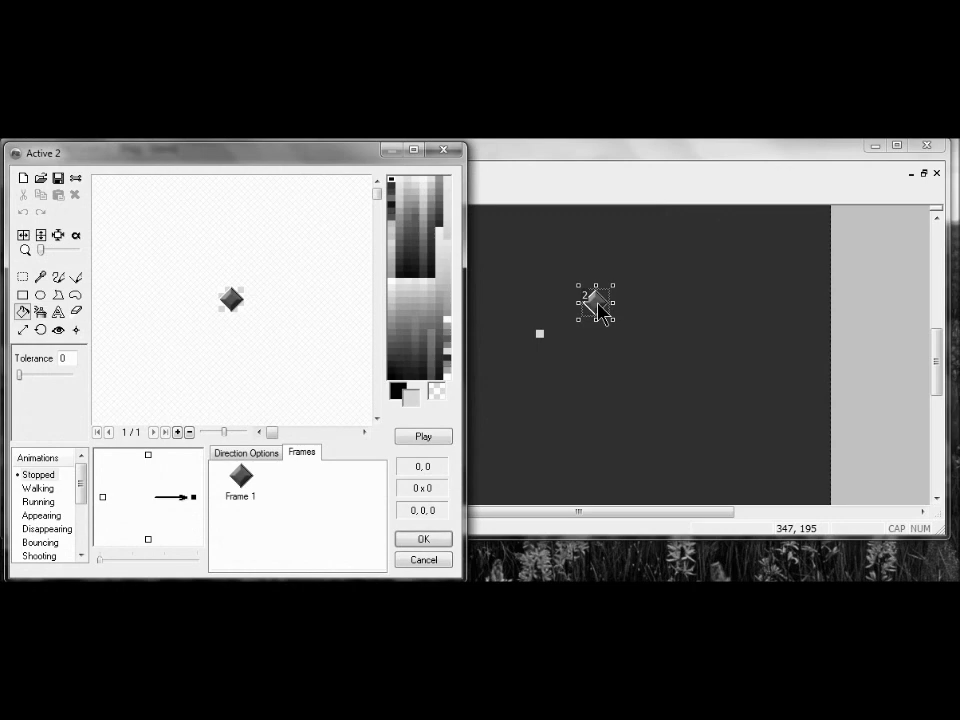
pyautogui.click(23, 331)
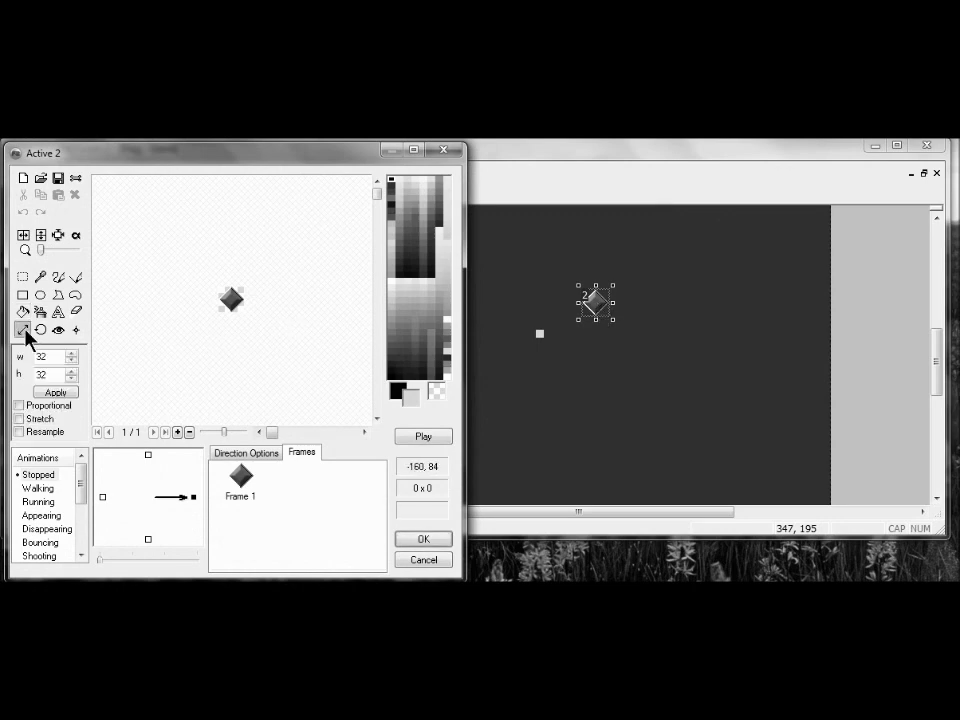
pyautogui.doubleClick(42, 357)
pyautogui.press('BackSpace')
pyautogui.write('8')
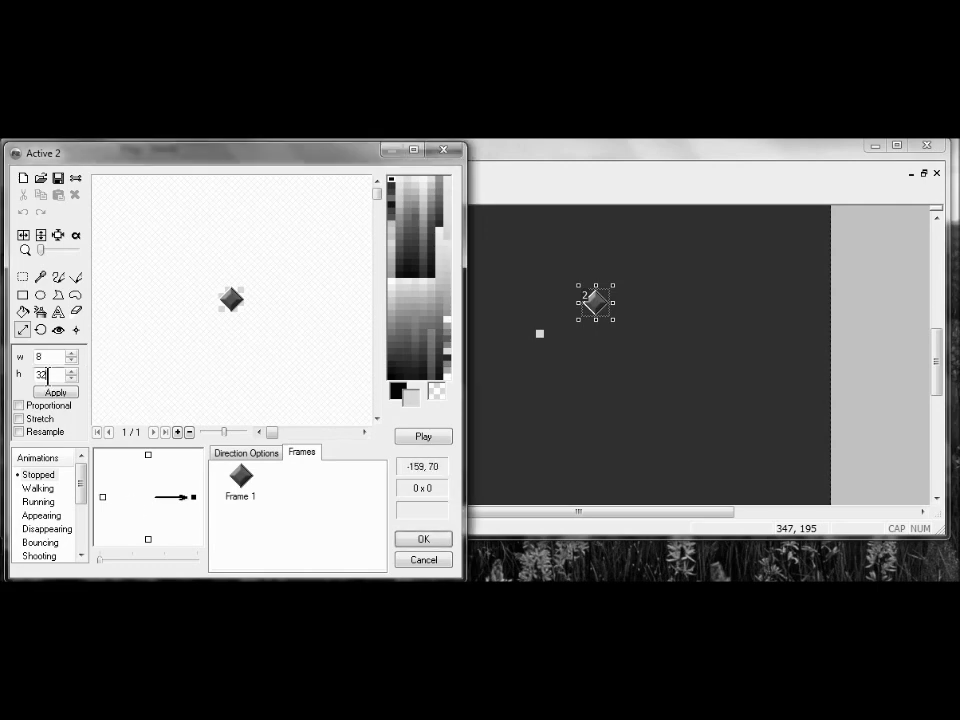
pyautogui.doubleClick(42, 374)
pyautogui.write('480')
pyautogui.click(56, 392)
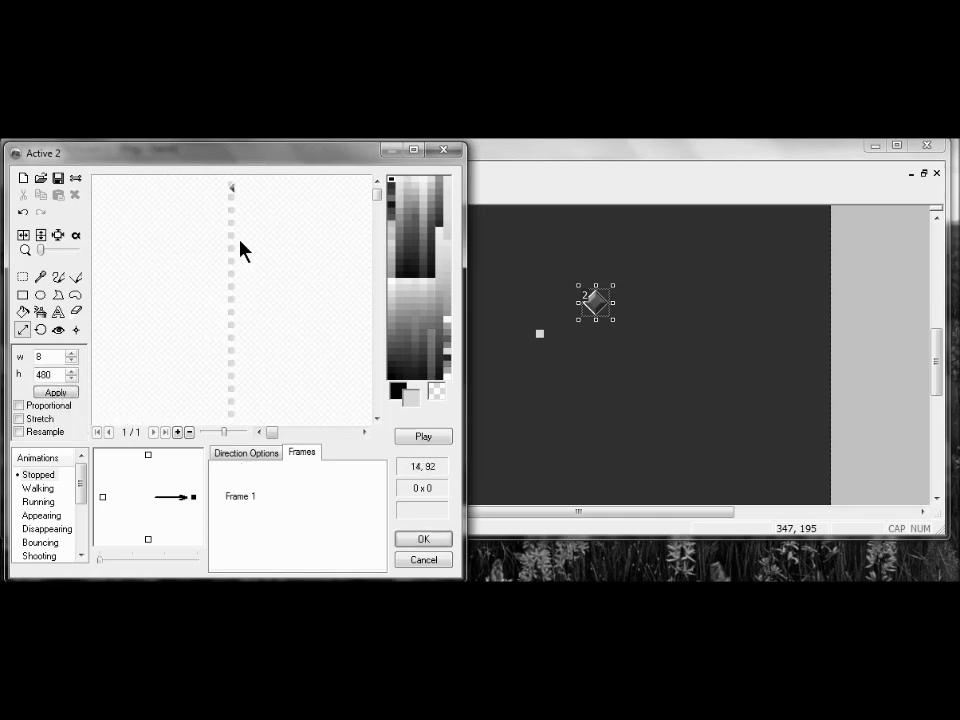
pyautogui.click(76, 311)
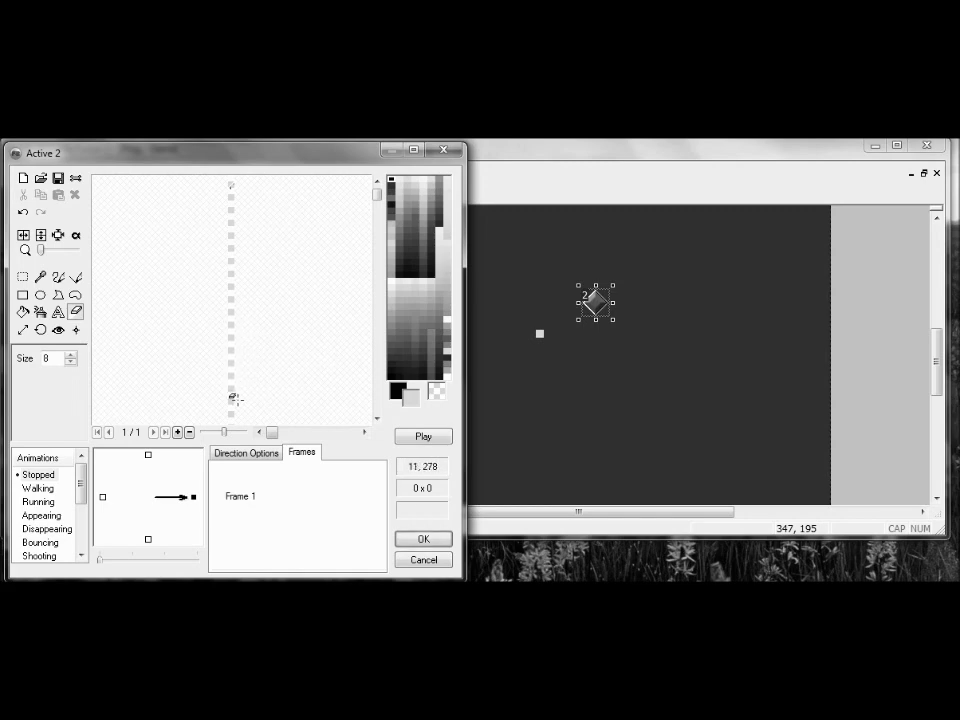
# Flood-fill the 8 by 480 column with dark grey and accept the line sprite.
pyautogui.scroll(-5, 232, 419)
pyautogui.scroll(-3, 232, 416)
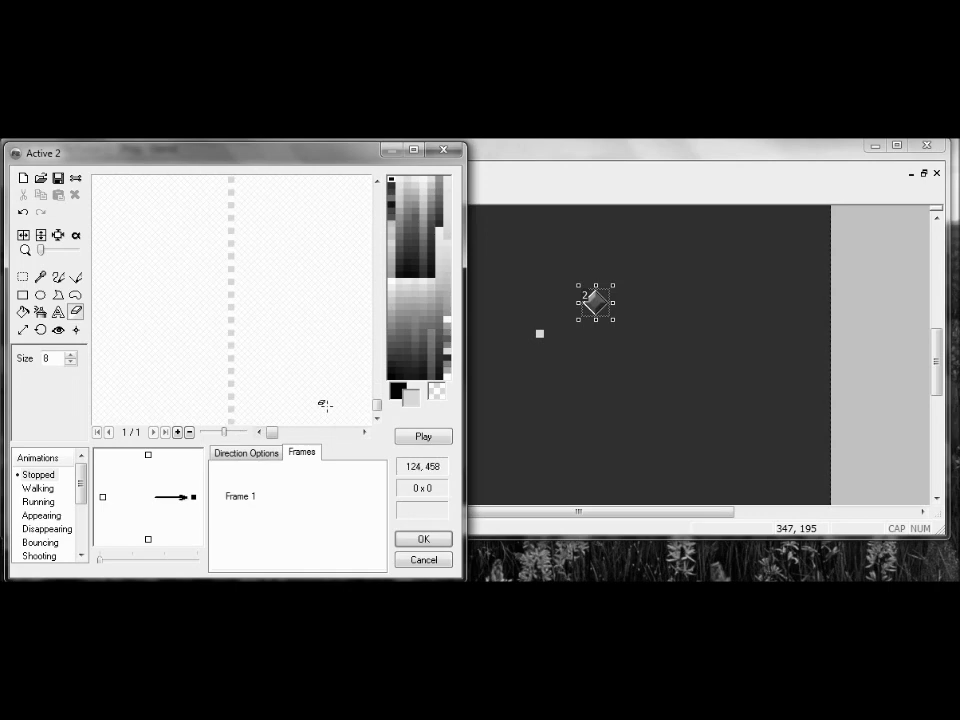
pyautogui.click(22, 312)
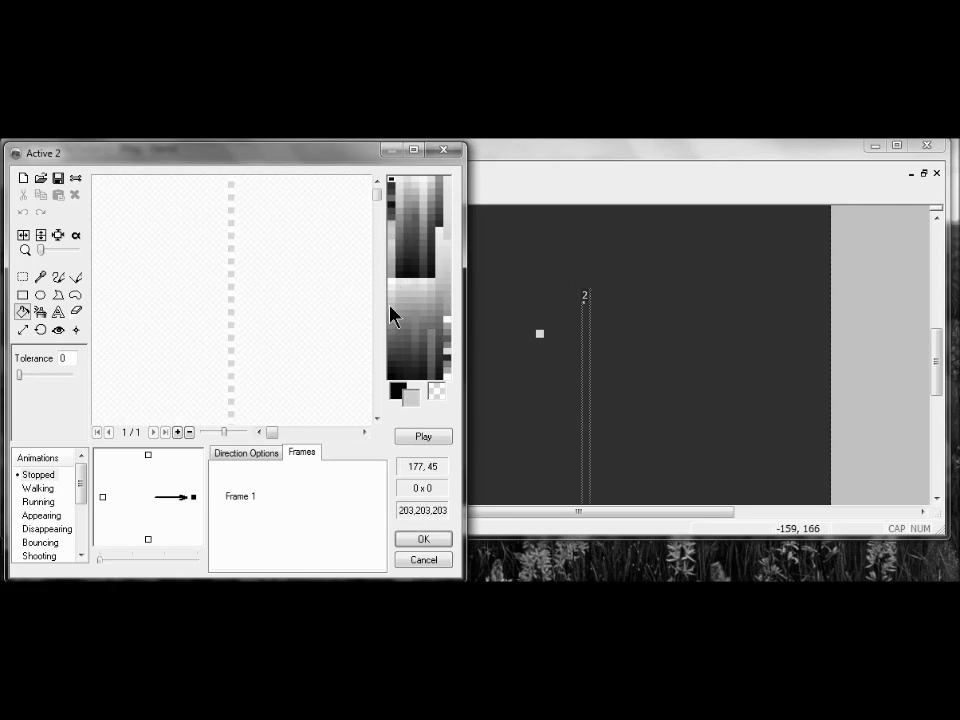
pyautogui.rightClick(392, 347)
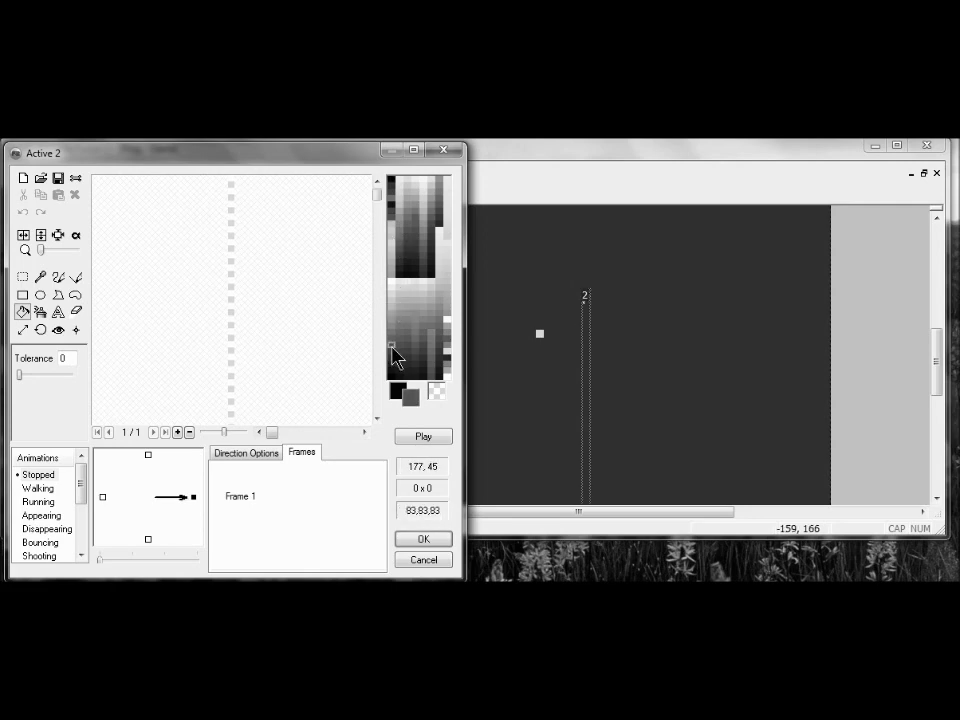
pyautogui.rightClick(235, 215)
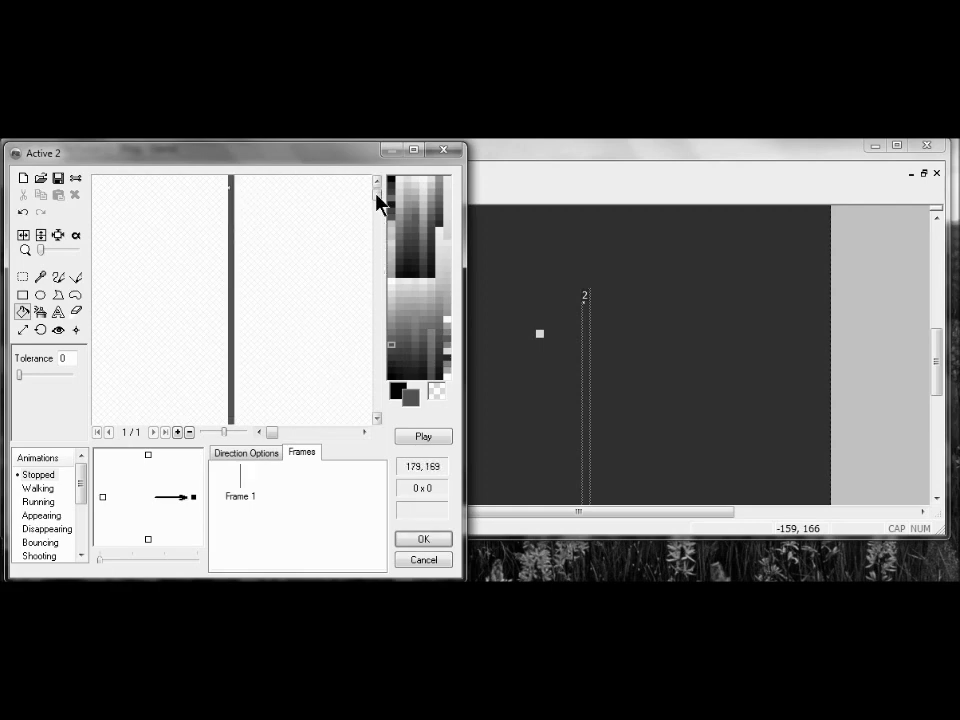
pyautogui.moveTo(384, 232); pyautogui.dragTo(395, 404)
pyautogui.click(422, 541)
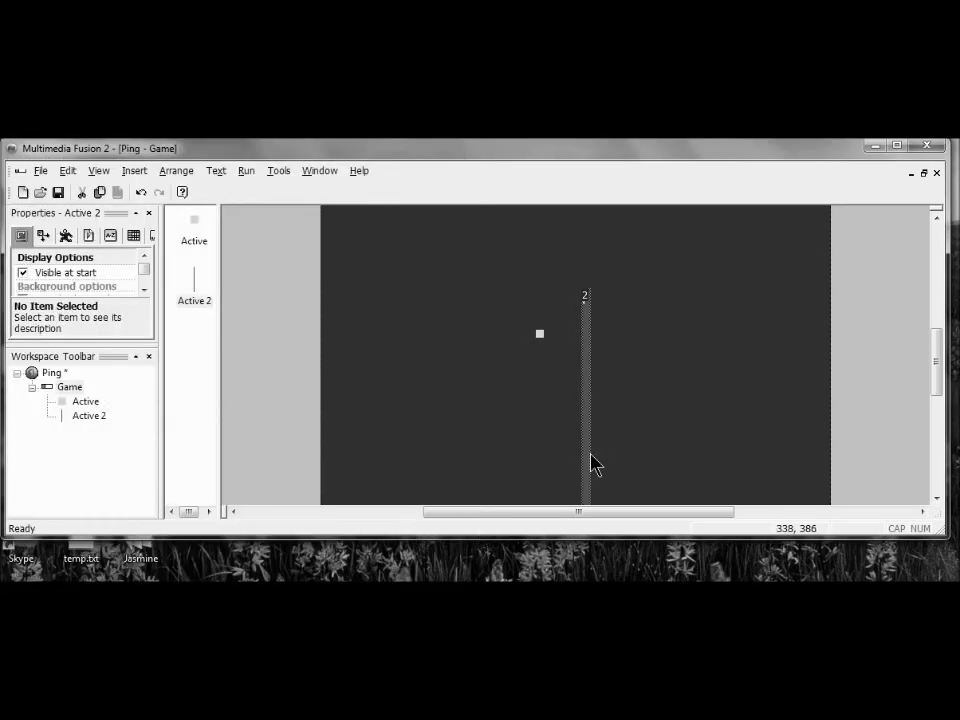
# Drag the Active 2 bar upward so it starts at the frame's top edge.
pyautogui.moveTo(584, 439); pyautogui.dragTo(584, 356)
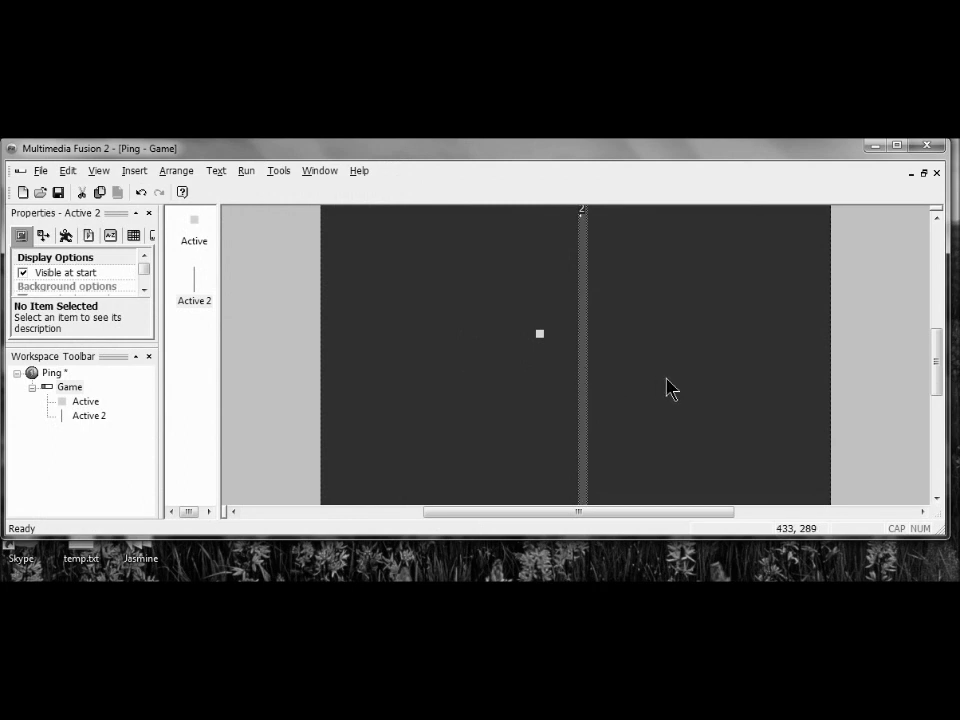